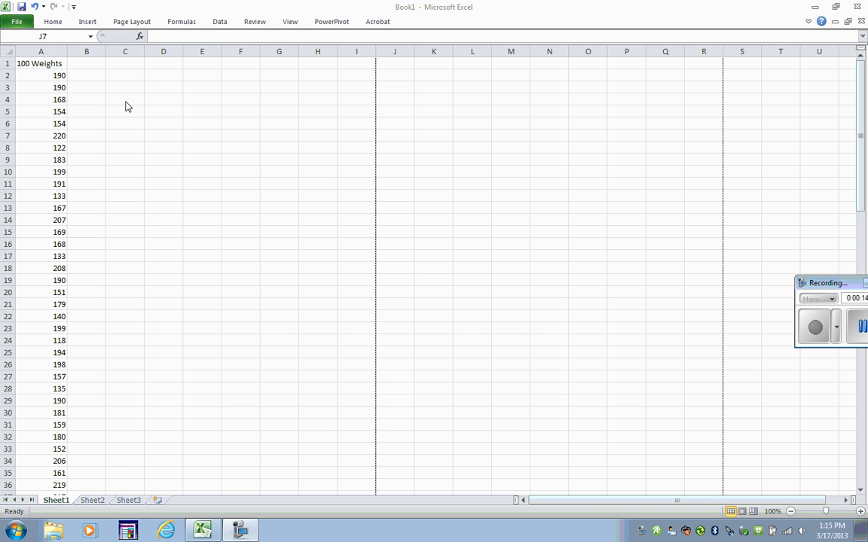
- Check that the Analysis ToolPak add-in is enabled in the program options and that the Data Analysis command is available
{"action": "left_click", "coordinate": [15, 26]}
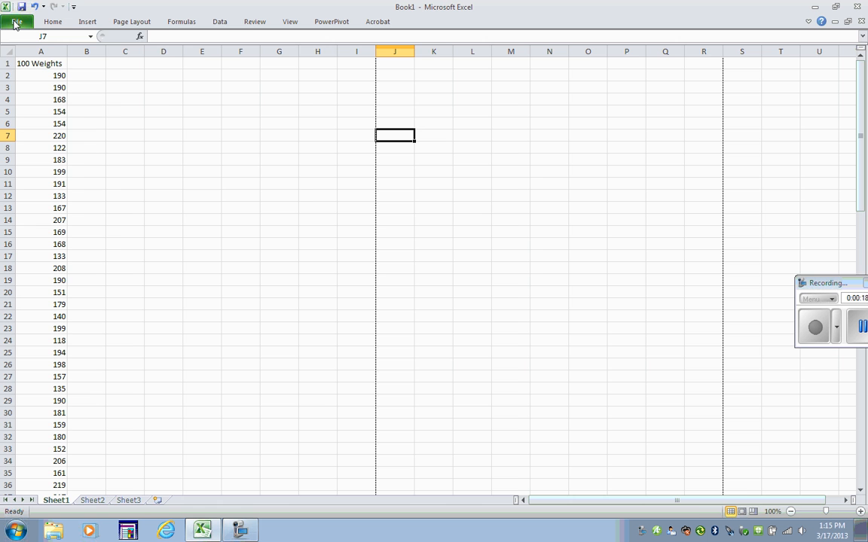
{"action": "left_click", "coordinate": [15, 24]}
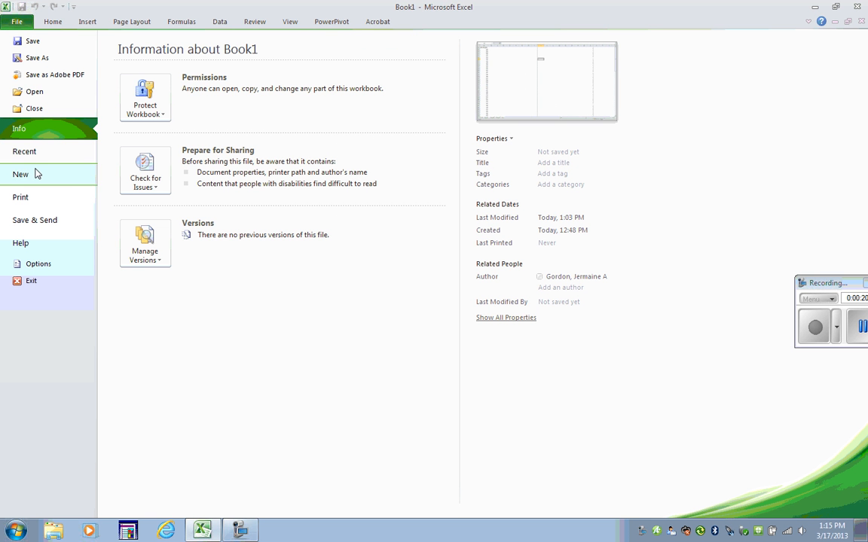
{"action": "left_click", "coordinate": [38, 264]}
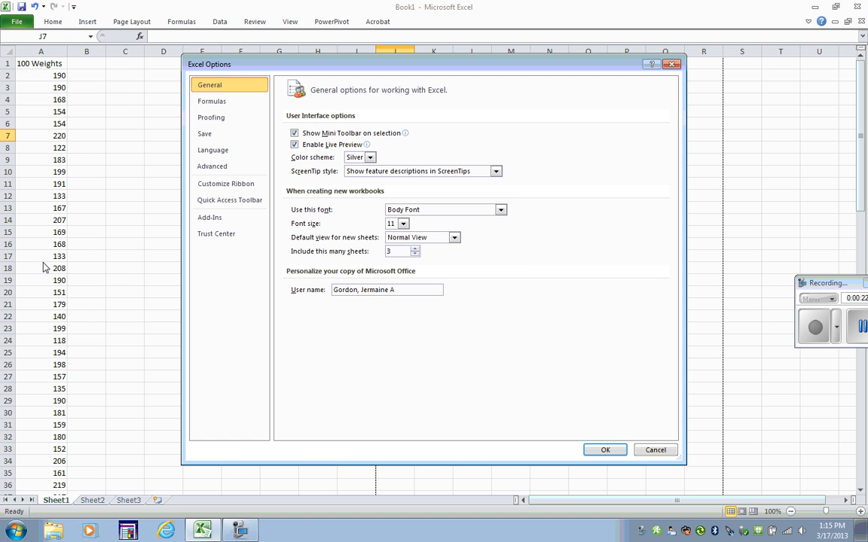
{"action": "left_click", "coordinate": [212, 222]}
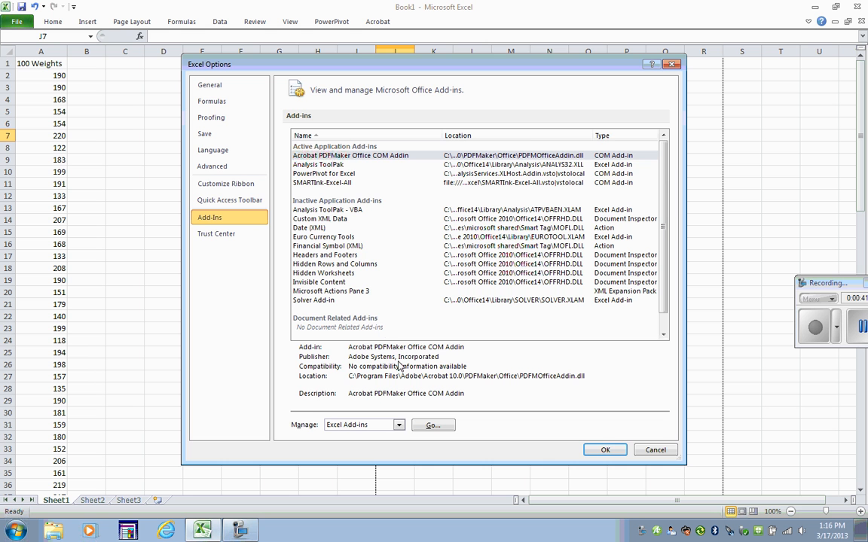
{"action": "left_click", "coordinate": [433, 426]}
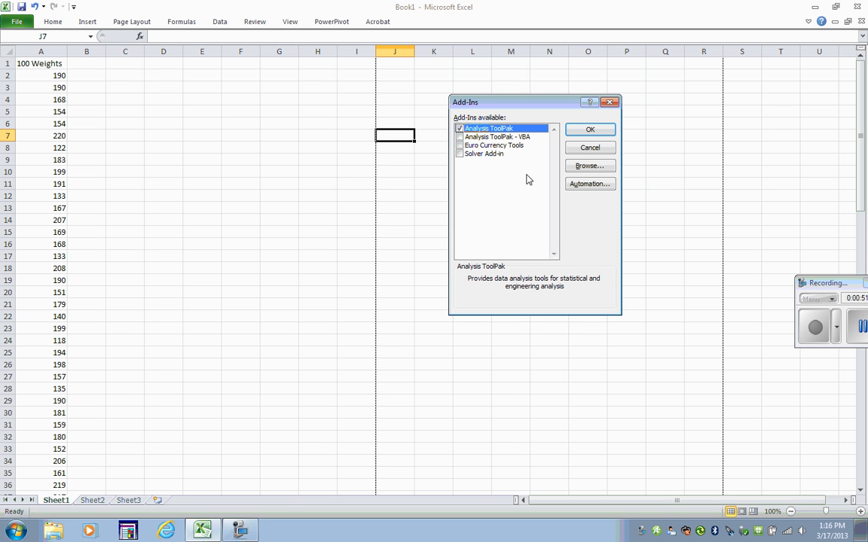
{"action": "left_click", "coordinate": [588, 131]}
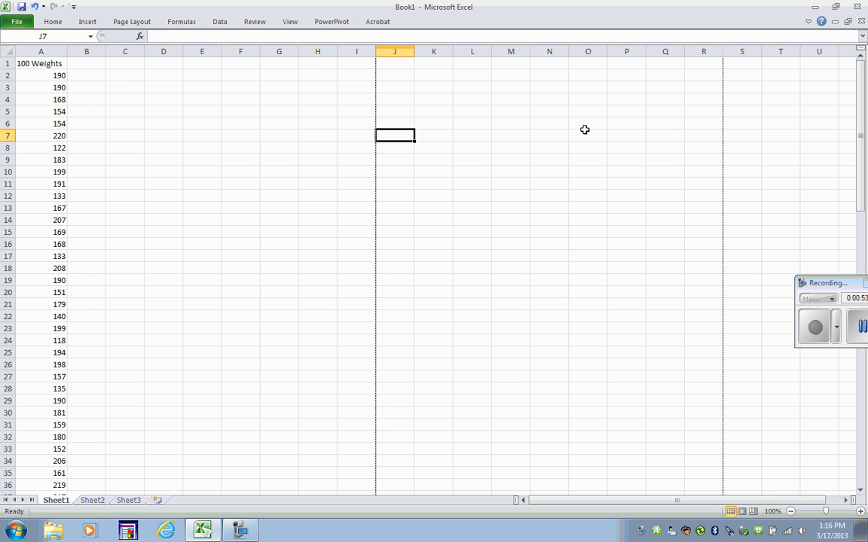
{"action": "left_click", "coordinate": [219, 22]}
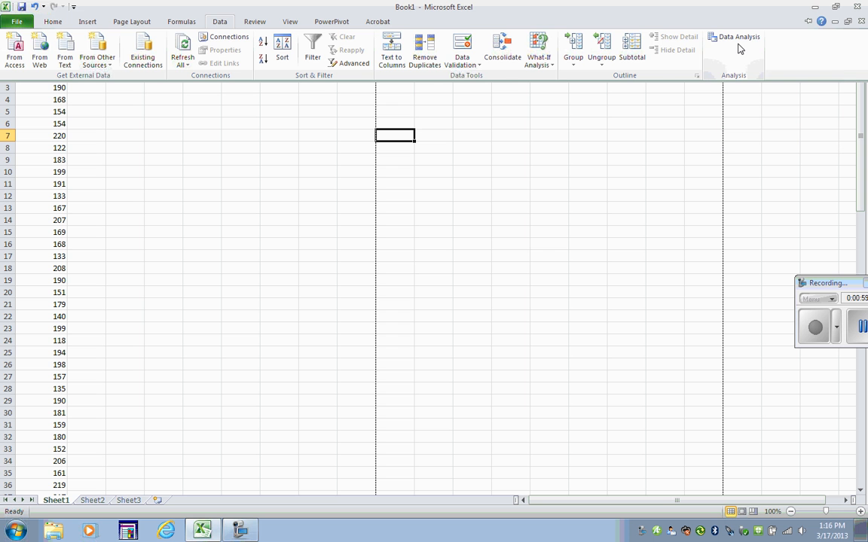
{"action": "left_click", "coordinate": [298, 214]}
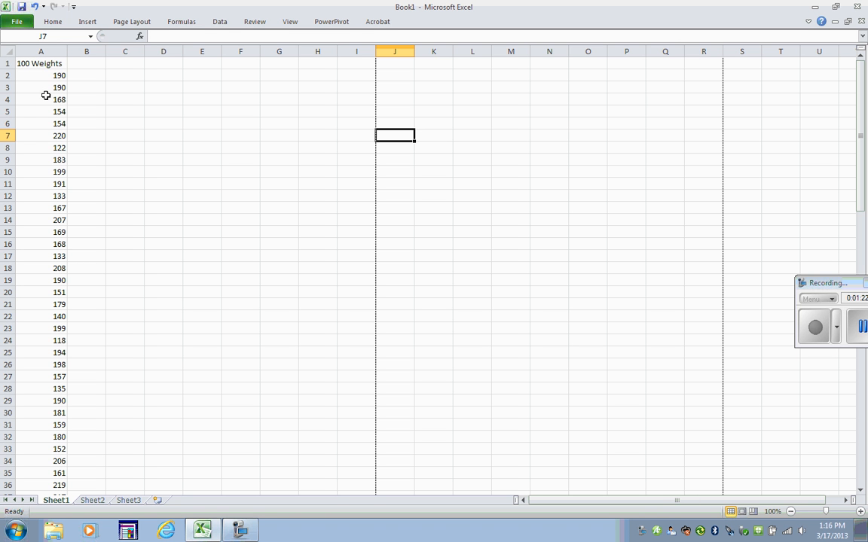
- Enter the heading "order statistics" in cell B1 and widen column B to fit it
{"action": "left_click", "coordinate": [90, 66]}
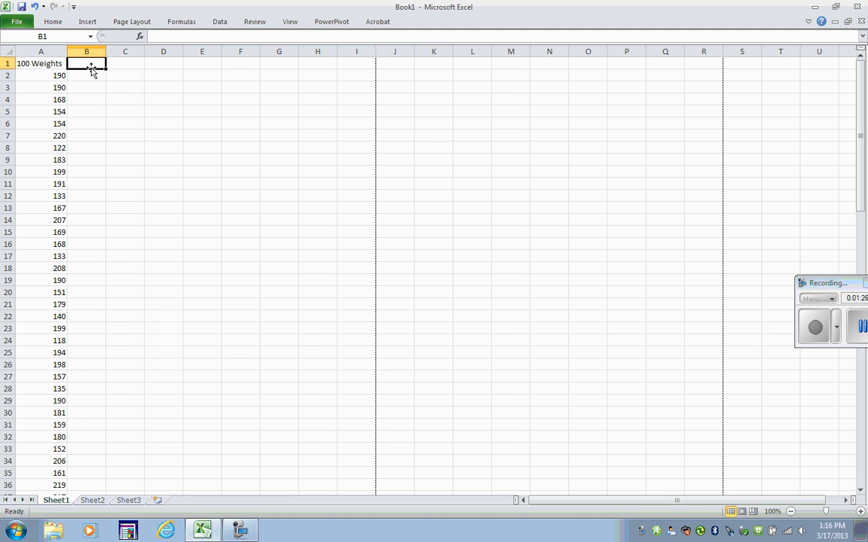
{"action": "type", "text": "order"}
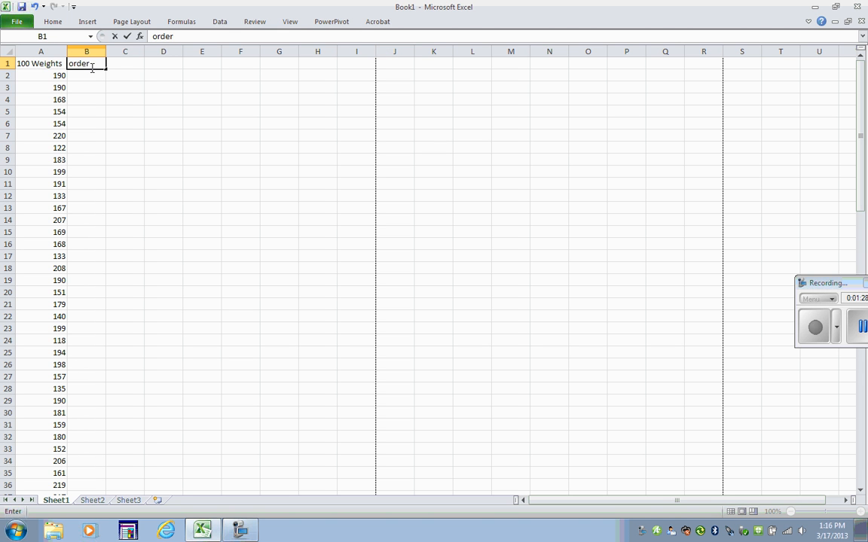
{"action": "type", "text": "sta"}
{"action": "key", "text": "BackSpace"}
{"action": "key", "text": "BackSpace"}
{"action": "left_click", "coordinate": [92, 133]}
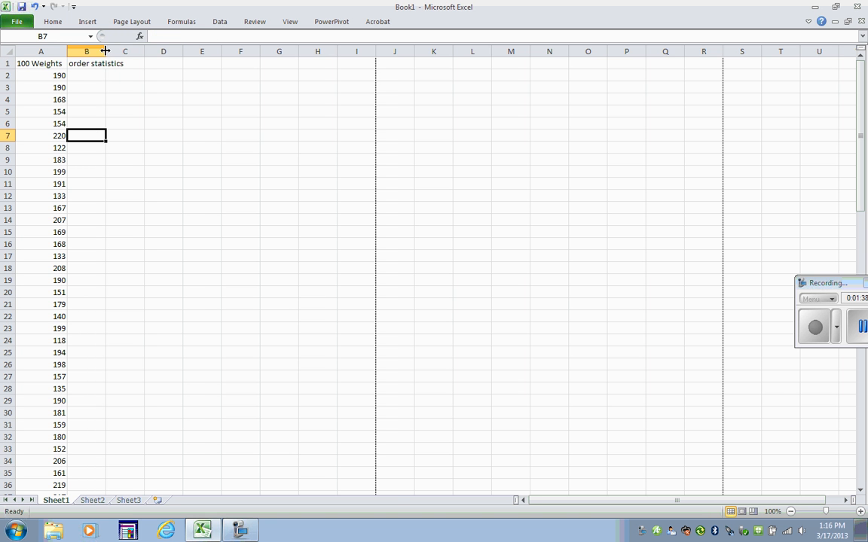
{"action": "left_click_drag", "start_coordinate": [107, 51], "coordinate": [127, 52]}
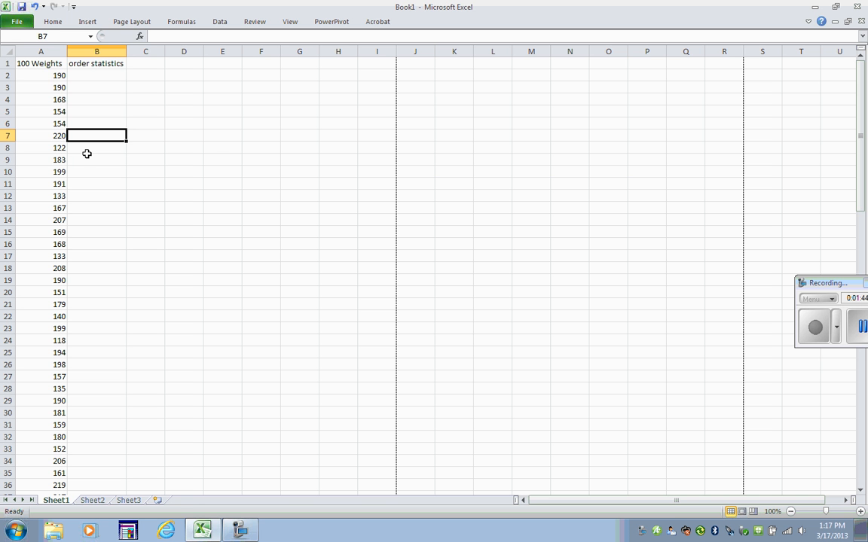
- Copy the weights in A2:A101 and paste them as values into column B starting at B2
{"action": "left_click_drag", "start_coordinate": [58, 77], "coordinate": [31, 465]}
{"action": "right_click", "coordinate": [33, 461]}
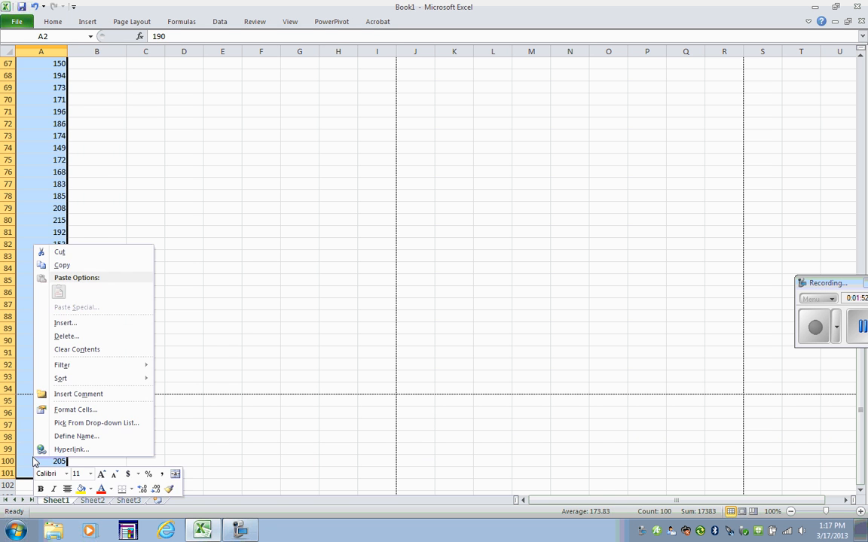
{"action": "left_click", "coordinate": [62, 266]}
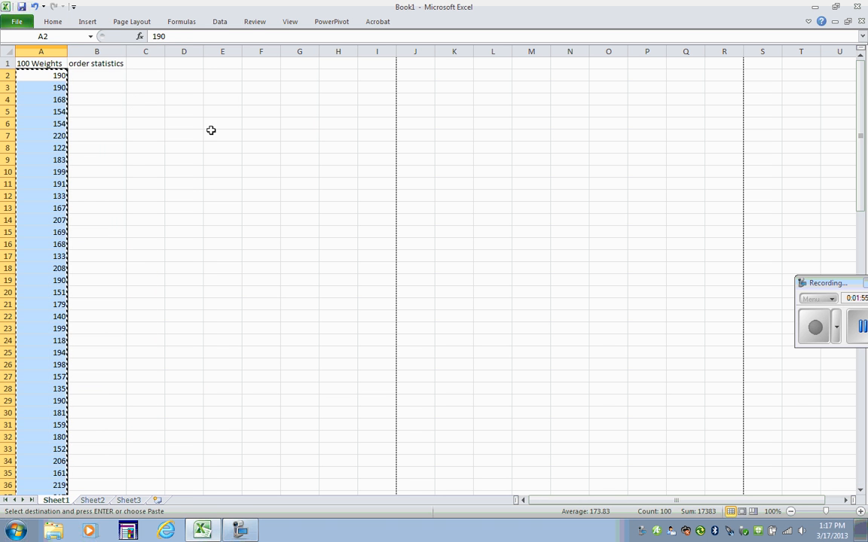
{"action": "left_click", "coordinate": [106, 83]}
{"action": "right_click", "coordinate": [103, 76]}
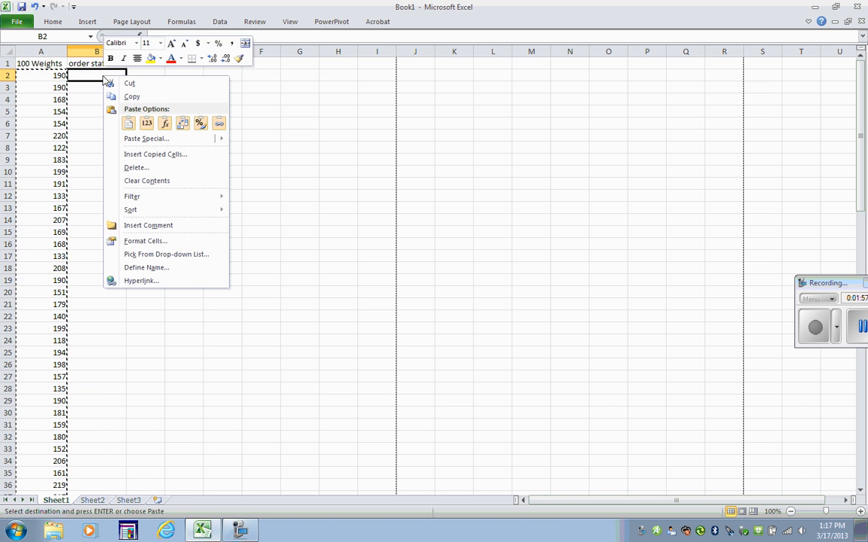
{"action": "left_click", "coordinate": [144, 124]}
{"action": "left_click", "coordinate": [146, 123]}
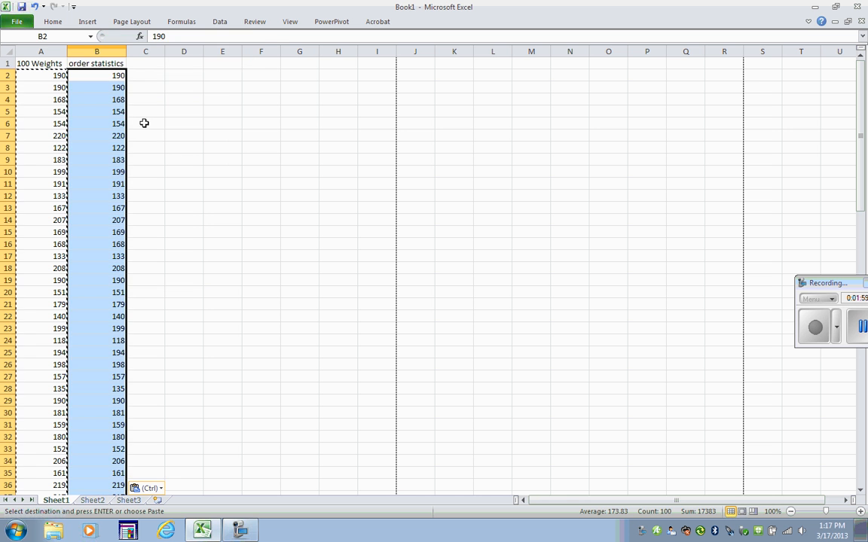
{"action": "left_click", "coordinate": [113, 112]}
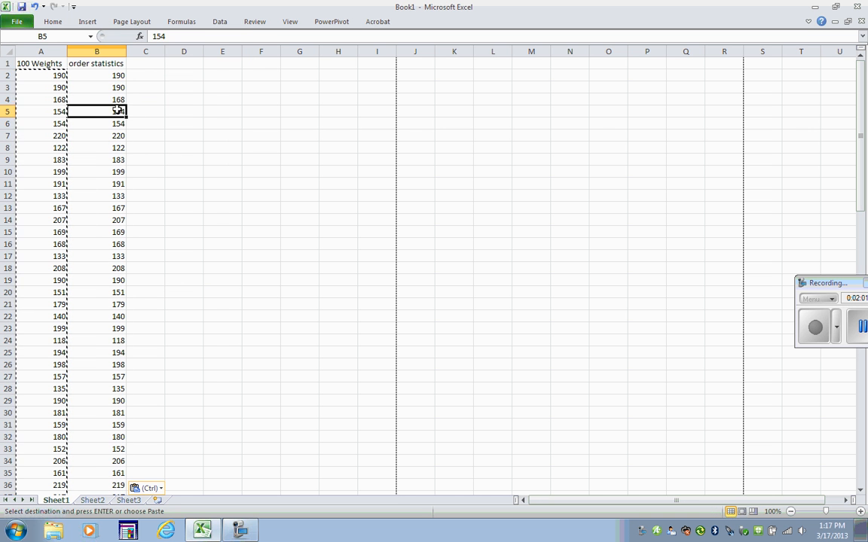
{"action": "left_click", "coordinate": [107, 78]}
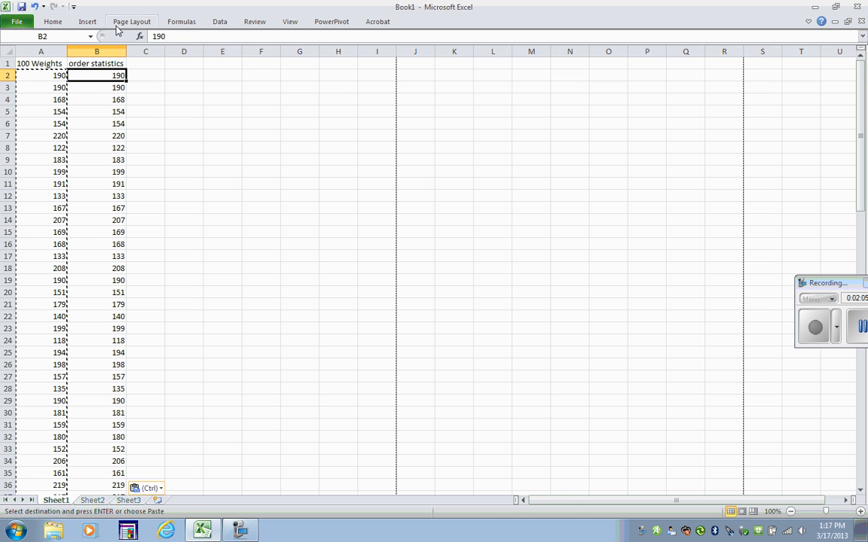
{"action": "left_click", "coordinate": [52, 24]}
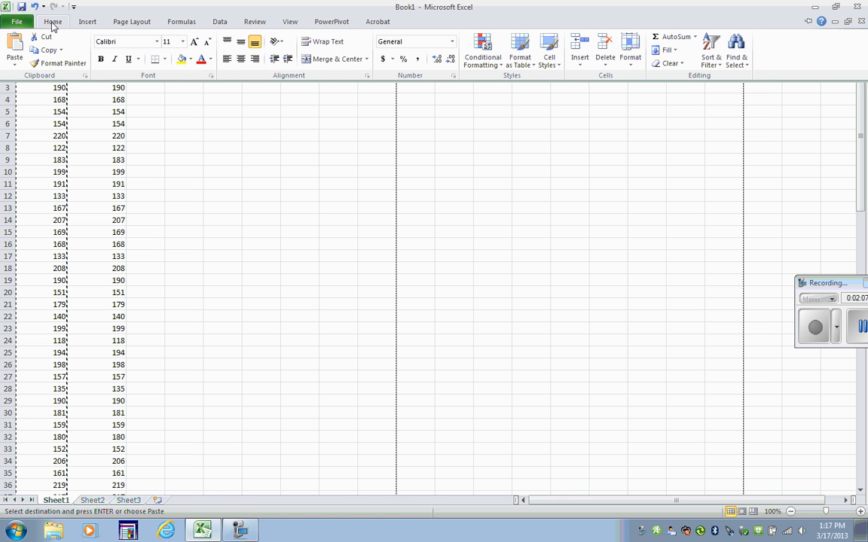
{"action": "left_click", "coordinate": [223, 21]}
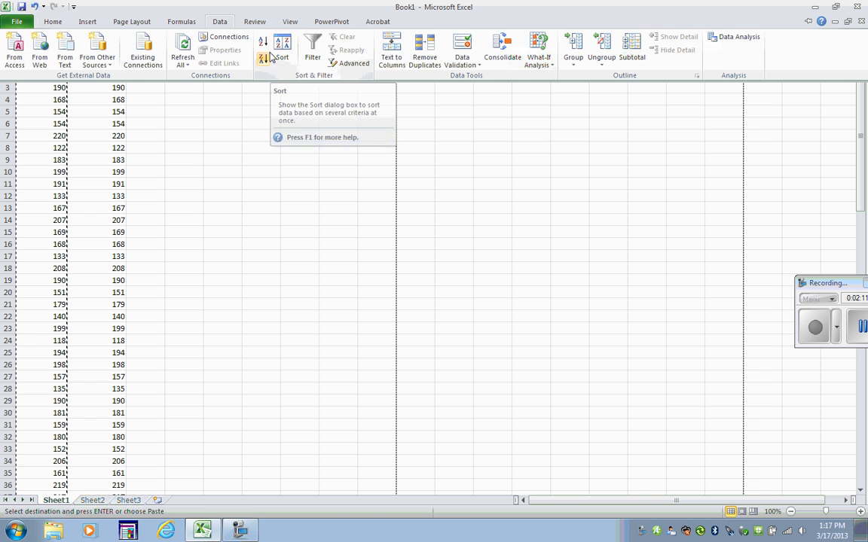
{"action": "left_click", "coordinate": [263, 135]}
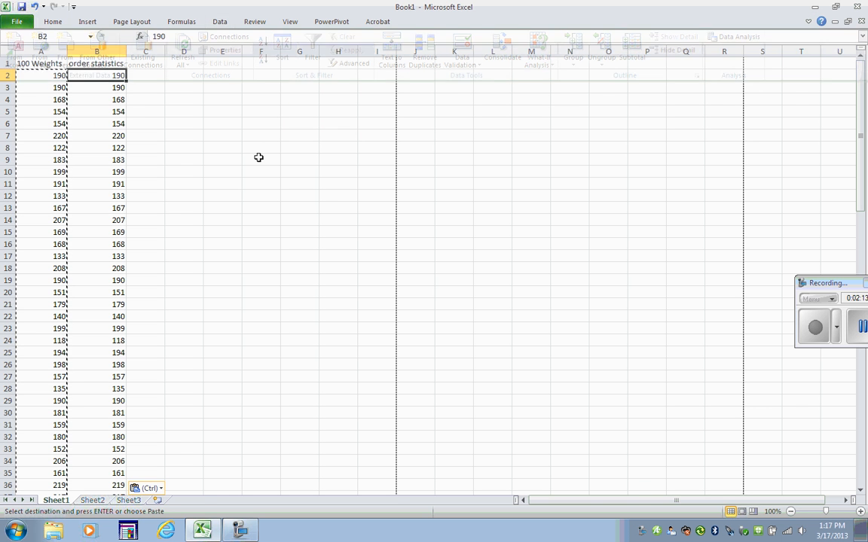
{"action": "left_click_drag", "start_coordinate": [111, 76], "coordinate": [105, 244]}
{"action": "left_click", "coordinate": [109, 100]}
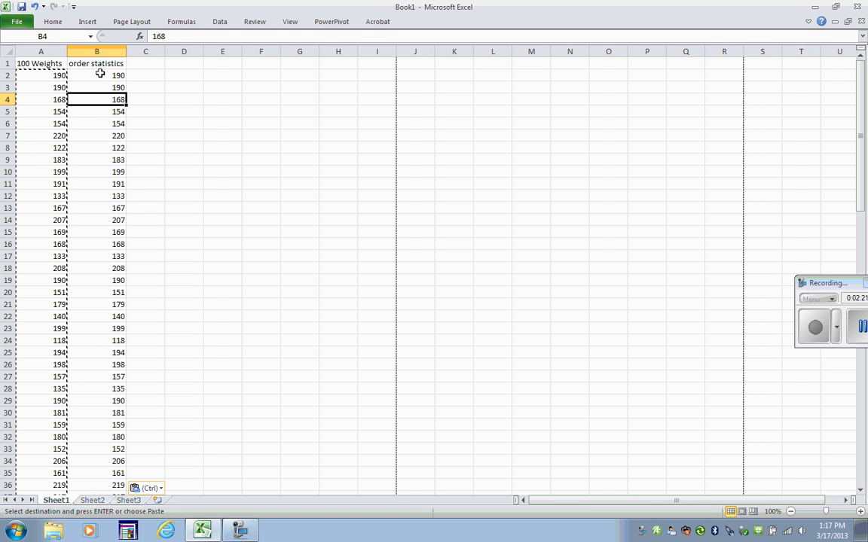
- Sort B2:B101 by value from smallest to largest, continuing with the current selection only so that column A is not included
{"action": "left_click_drag", "start_coordinate": [102, 75], "coordinate": [107, 472]}
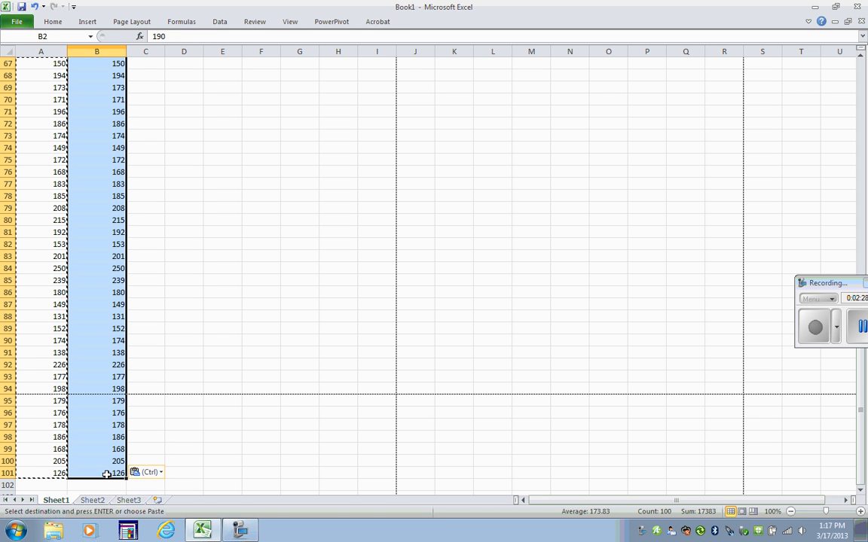
{"action": "left_click", "coordinate": [220, 23]}
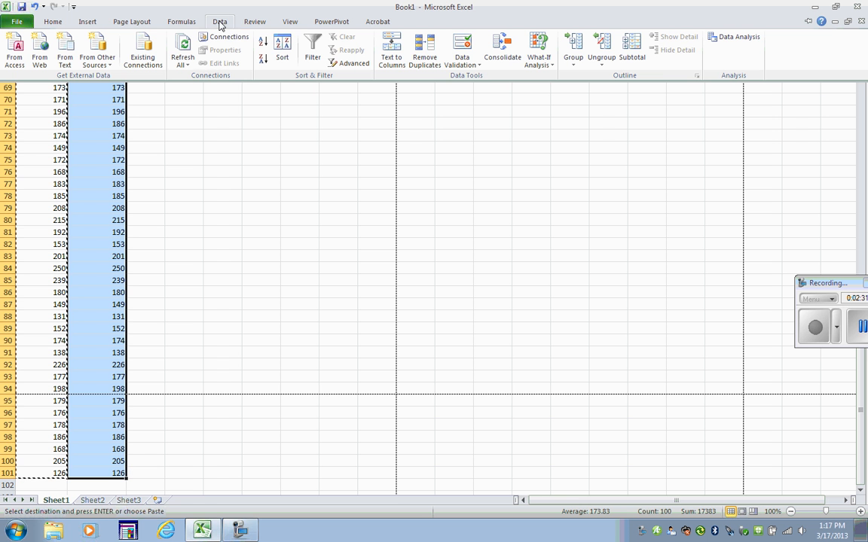
{"action": "left_click", "coordinate": [283, 49]}
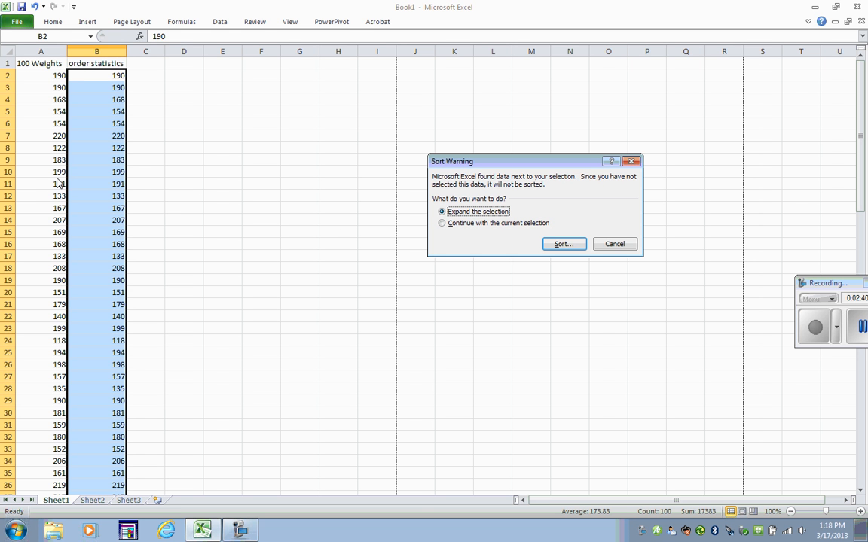
{"action": "left_click", "coordinate": [487, 224]}
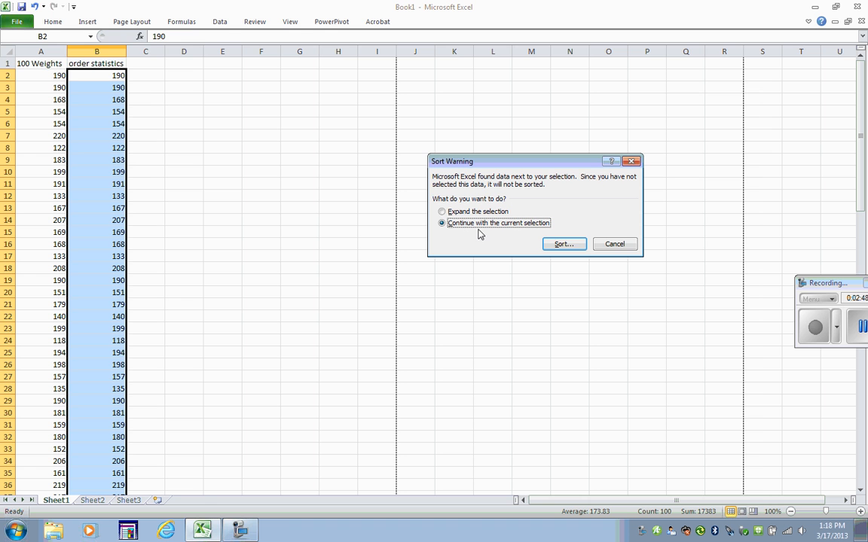
{"action": "left_click", "coordinate": [563, 246]}
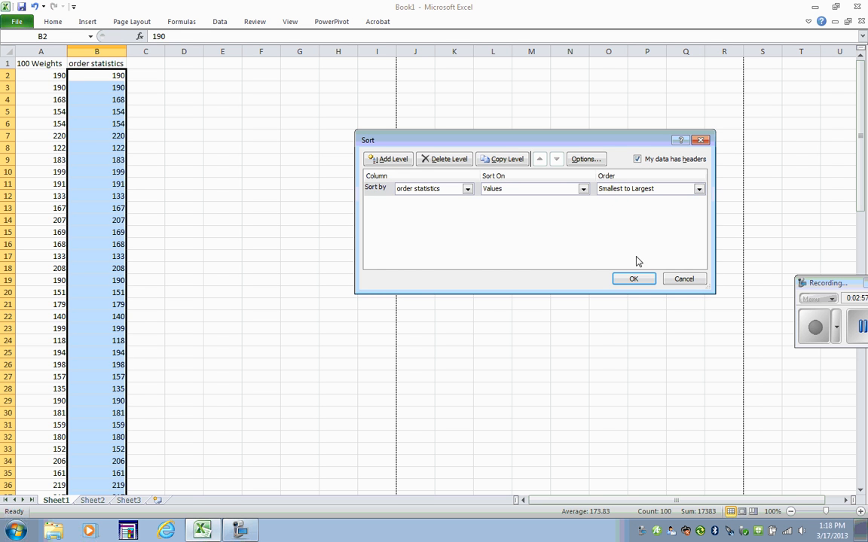
{"action": "left_click", "coordinate": [634, 280]}
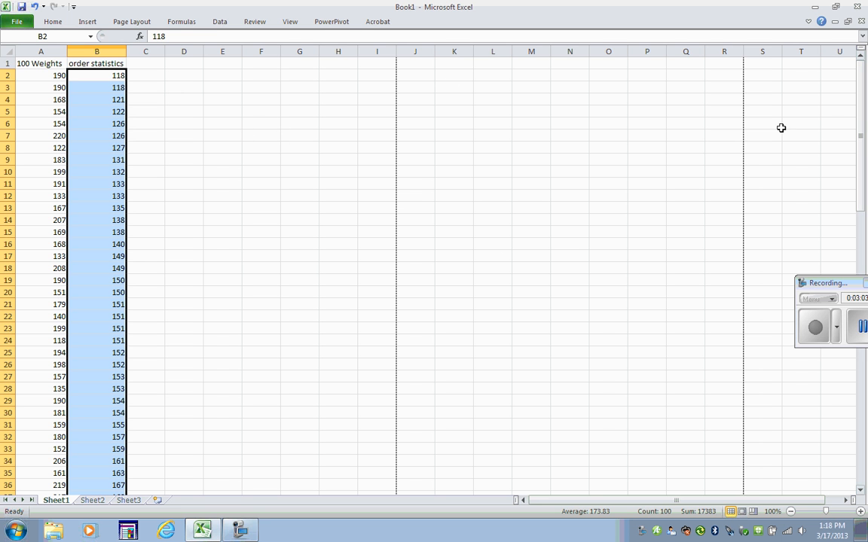
- Examine the smallest and largest weights at the two ends of the sorted order statistics column
{"action": "left_click", "coordinate": [101, 83]}
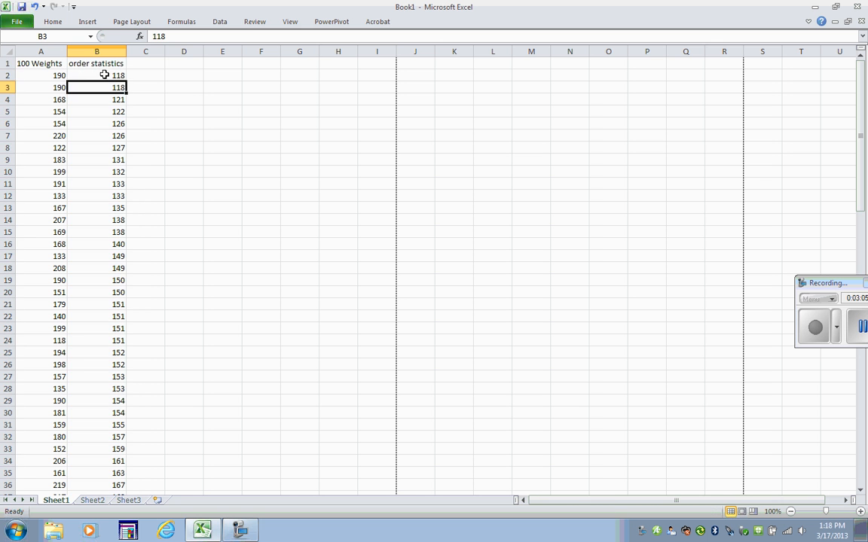
{"action": "left_click", "coordinate": [105, 76]}
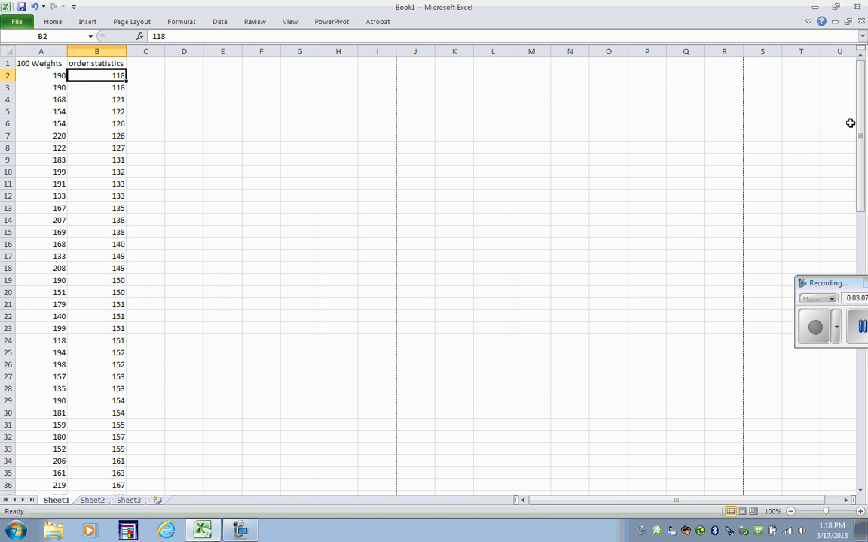
{"action": "left_click_drag", "start_coordinate": [859, 123], "coordinate": [860, 369]}
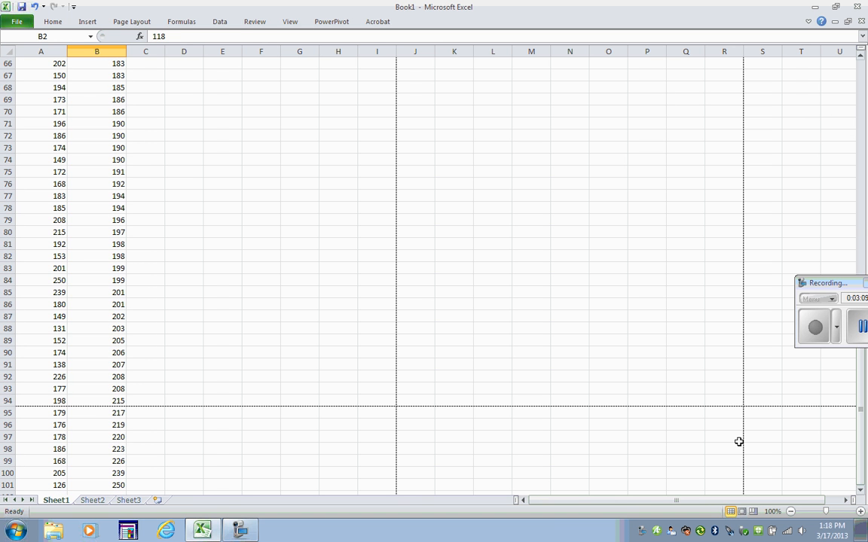
{"action": "left_click", "coordinate": [114, 486]}
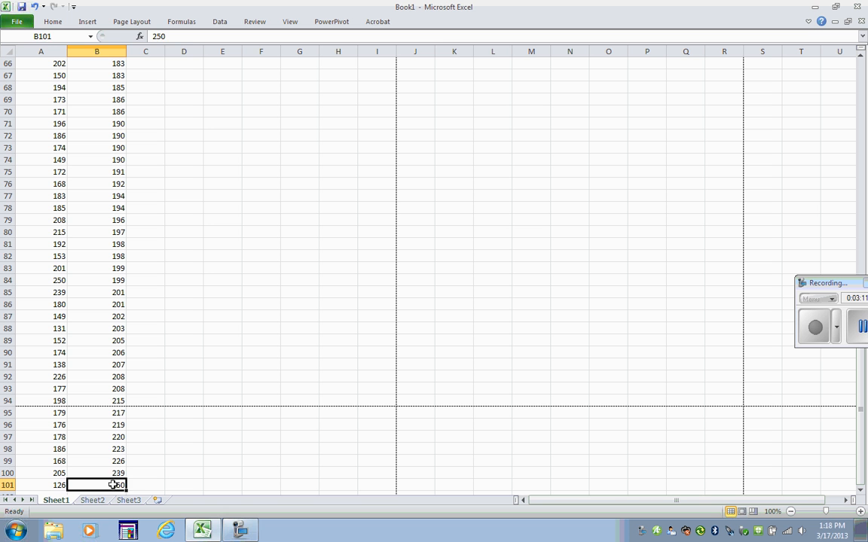
{"action": "left_click", "coordinate": [148, 473]}
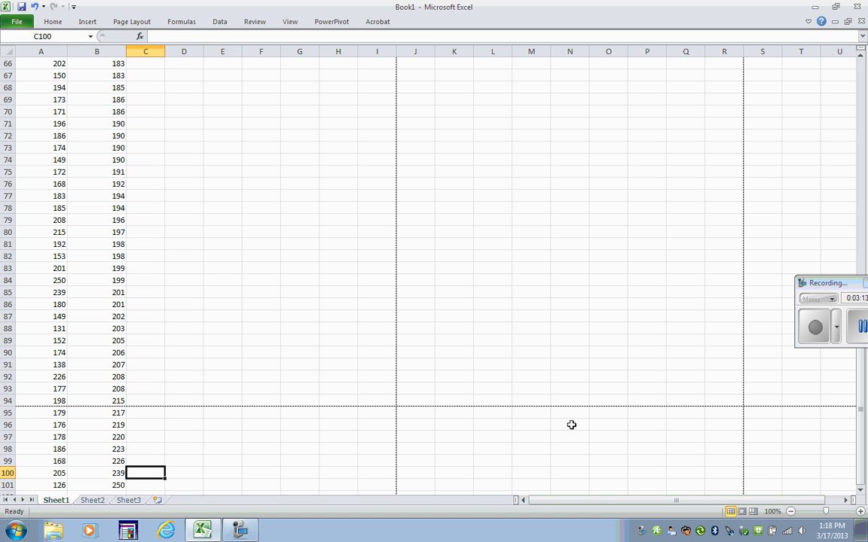
- Widen column C and enter the heading "(upper class limits)" in cell C1
{"action": "left_click_drag", "start_coordinate": [864, 390], "coordinate": [862, 75]}
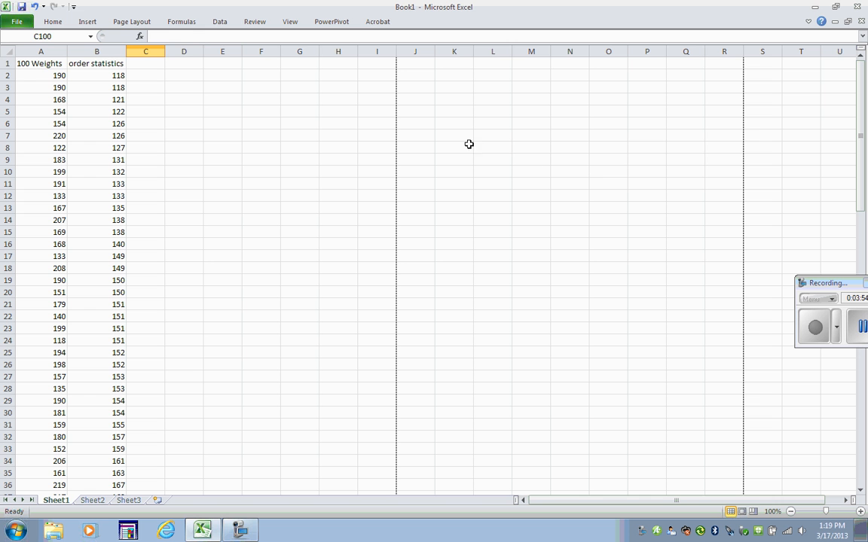
{"action": "left_click_drag", "start_coordinate": [165, 53], "coordinate": [199, 53]}
{"action": "left_click", "coordinate": [175, 64]}
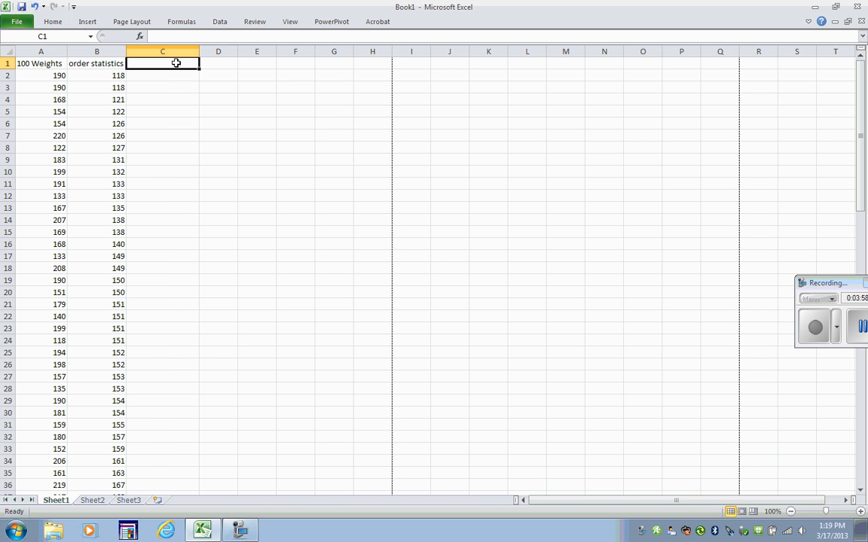
{"action": "type", "text": "bin"}
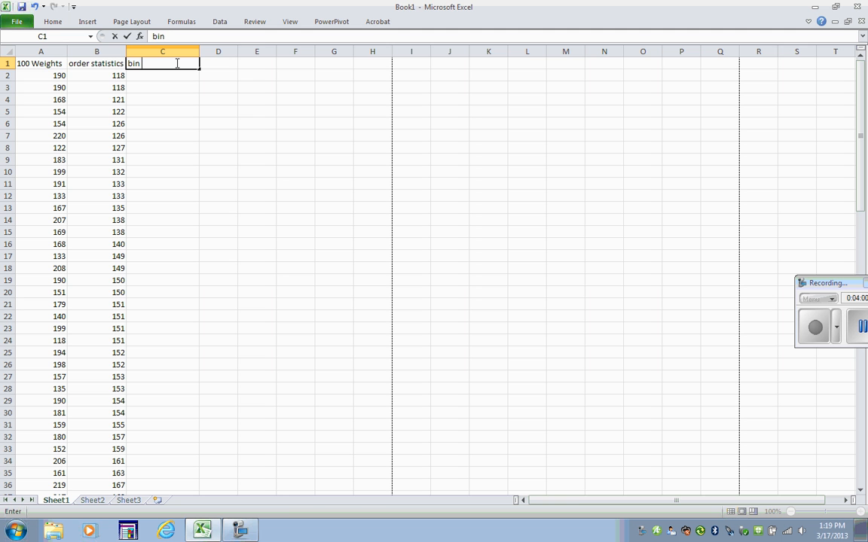
{"action": "type", "text": " (upper class limits"}
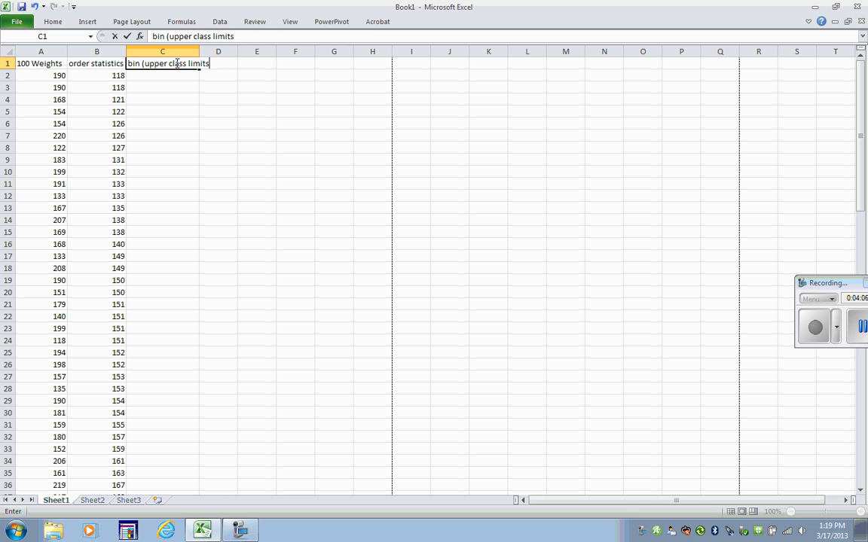
{"action": "key", "text": "Up"}
{"action": "type", "text": ")"}
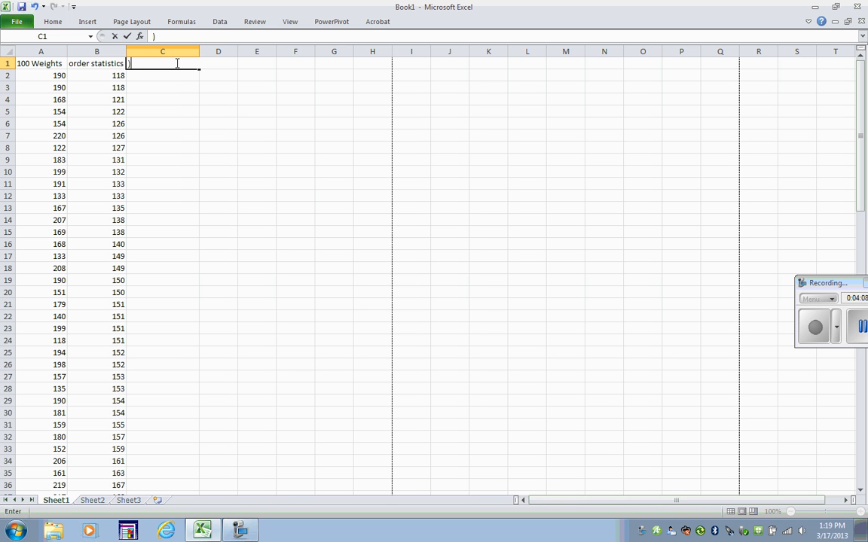
{"action": "key", "text": "BackSpace"}
{"action": "type", "text": "(upper class limi"}
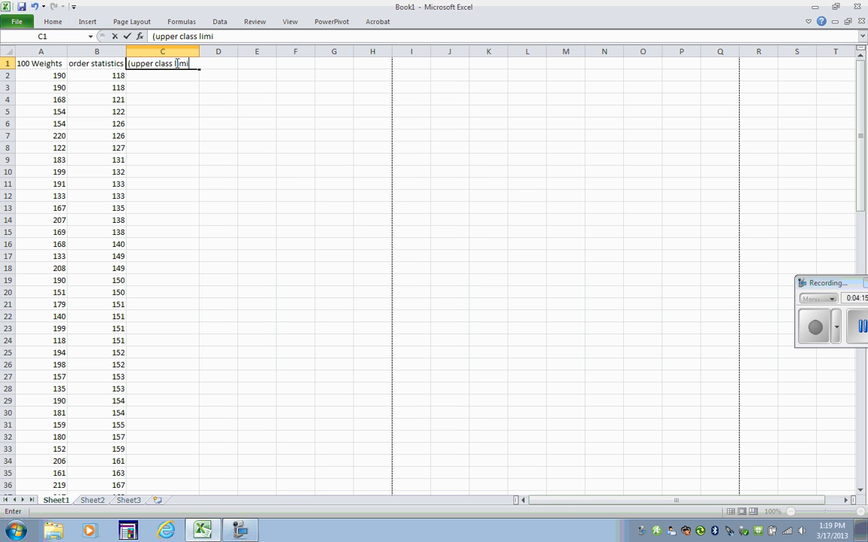
{"action": "type", "text": "ts)"}
{"action": "left_click", "coordinate": [179, 111]}
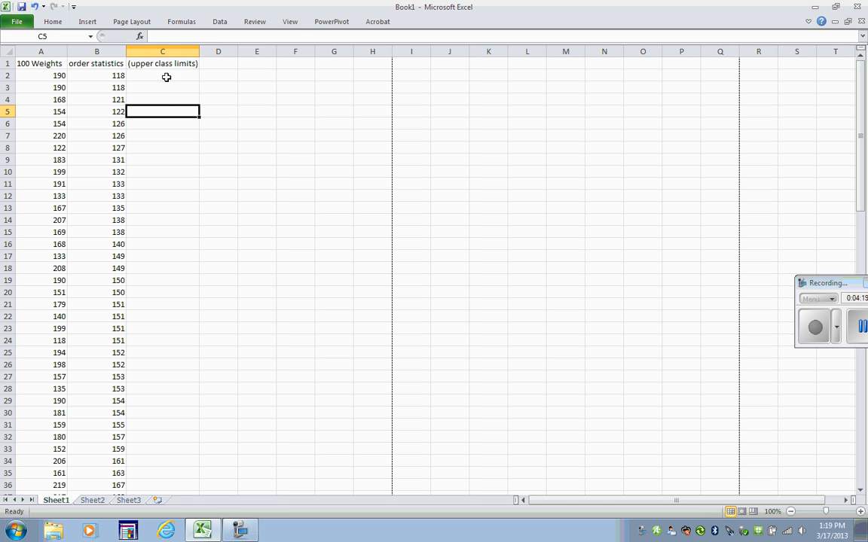
- Add the word "bin" in front of the C1 heading so it reads "bin (upper class limits)"
{"action": "left_click", "coordinate": [150, 60]}
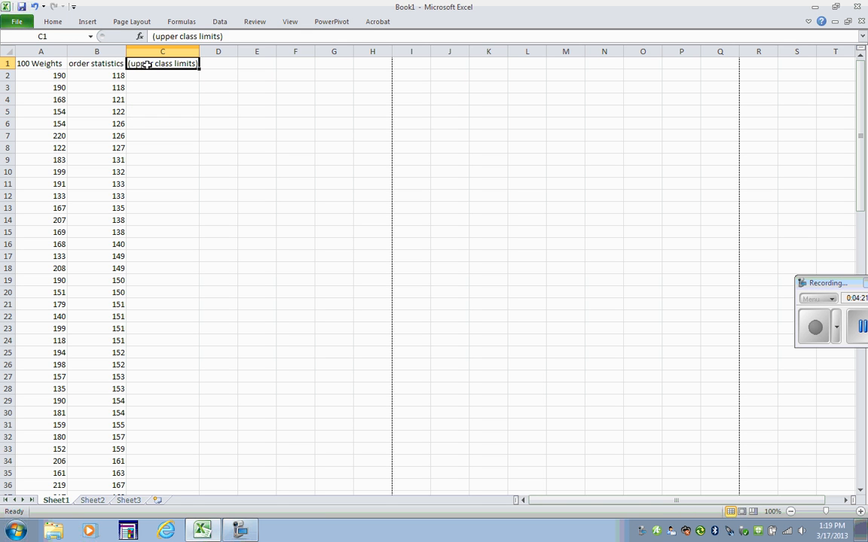
{"action": "left_click", "coordinate": [153, 36]}
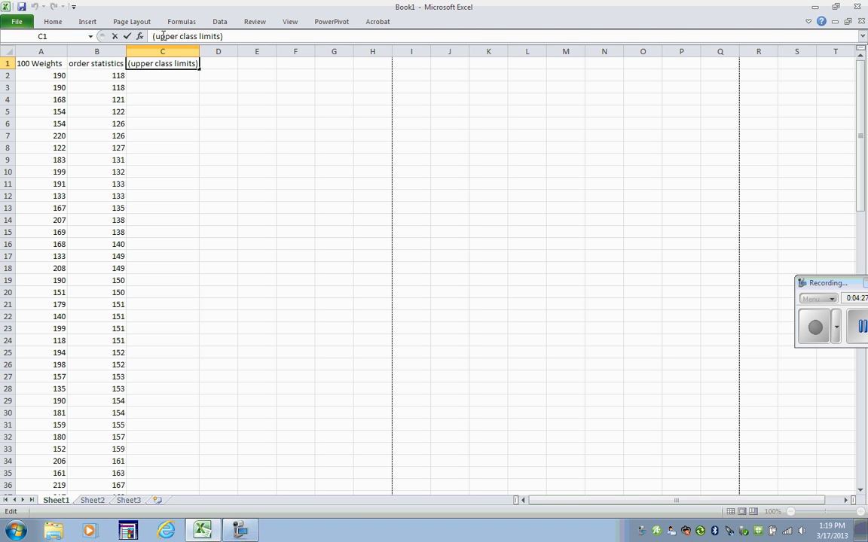
{"action": "type", "text": "B"}
{"action": "key", "text": "BackSpace"}
{"action": "type", "text": "bin"}
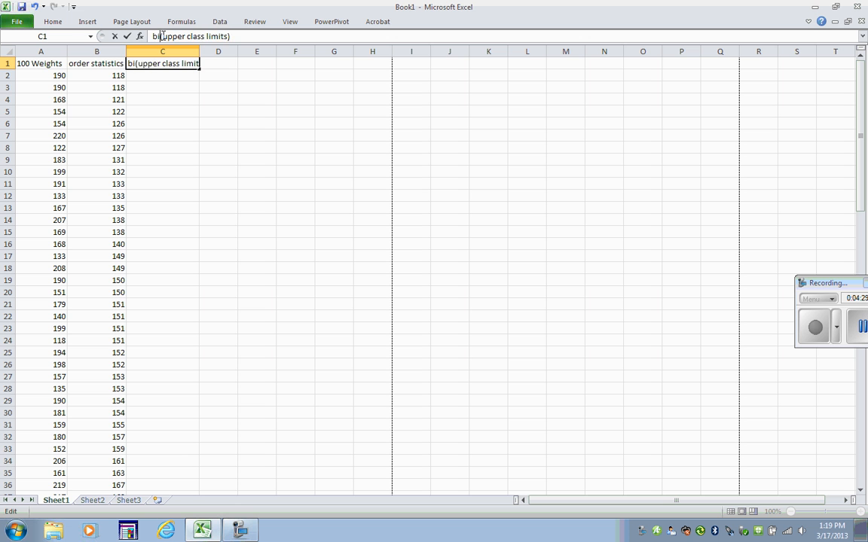
{"action": "left_click", "coordinate": [162, 85]}
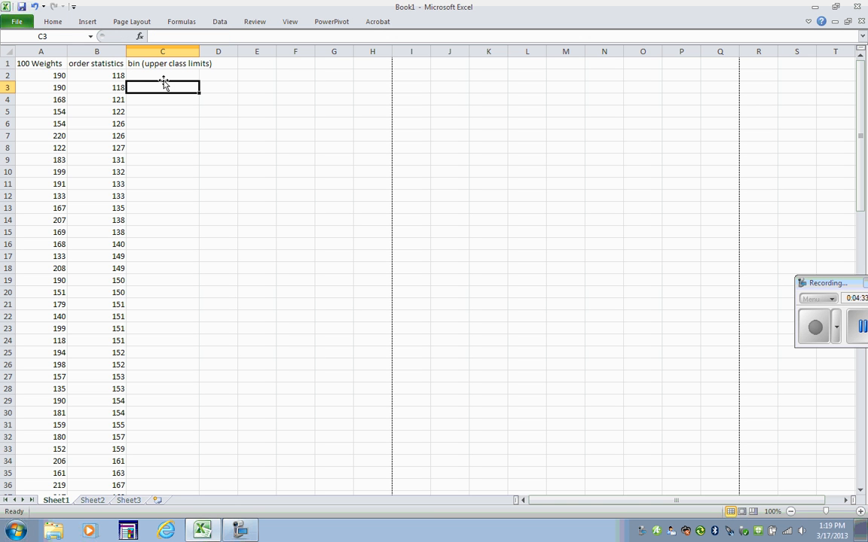
- Enter the upper class limits 130, 150, 170, 190, 210, 230 and 250 in cells C2 to C8
{"action": "left_click", "coordinate": [165, 79]}
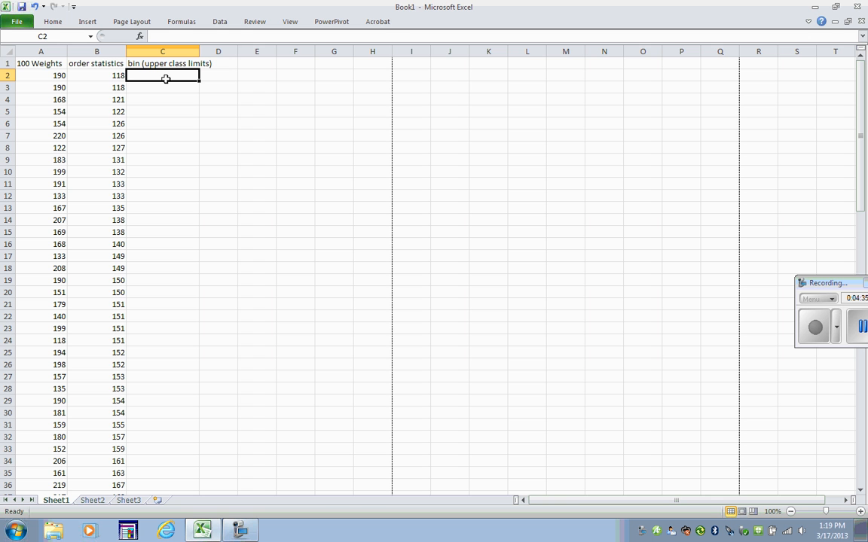
{"action": "type", "text": "1"}
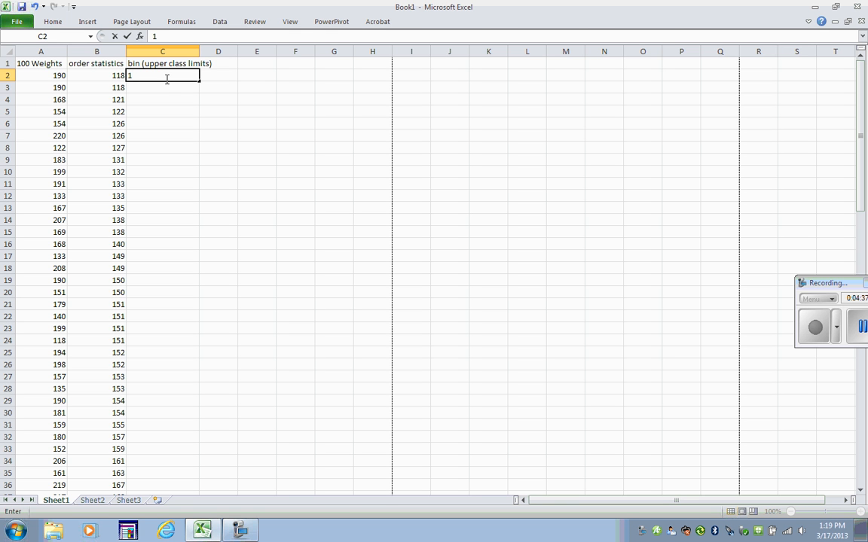
{"action": "type", "text": "30"}
{"action": "left_click", "coordinate": [161, 96]}
{"action": "left_click", "coordinate": [157, 90]}
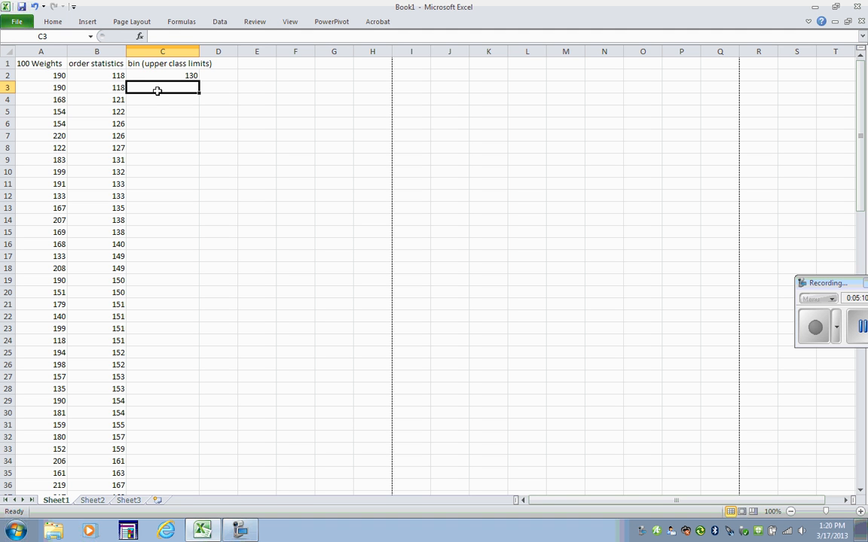
{"action": "type", "text": "150"}
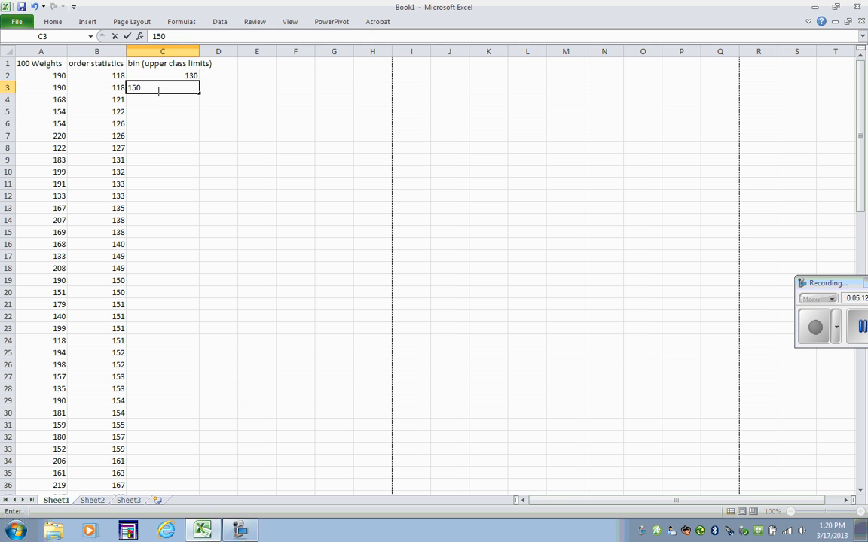
{"action": "key", "text": "Return"}
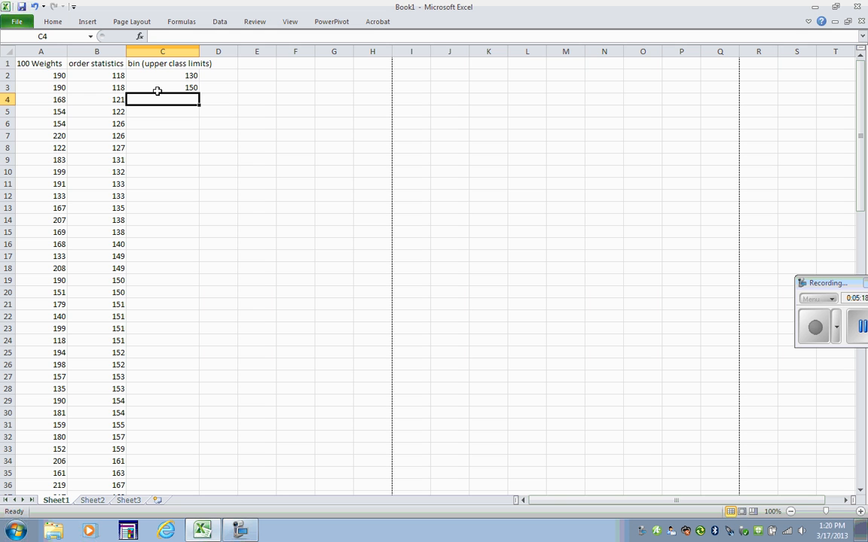
{"action": "type", "text": "170"}
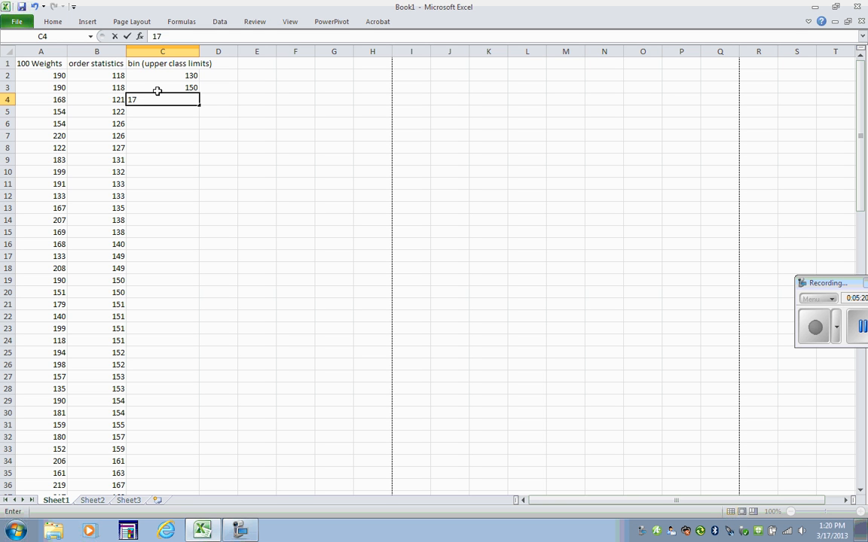
{"action": "key", "text": "Return"}
{"action": "type", "text": "1"}
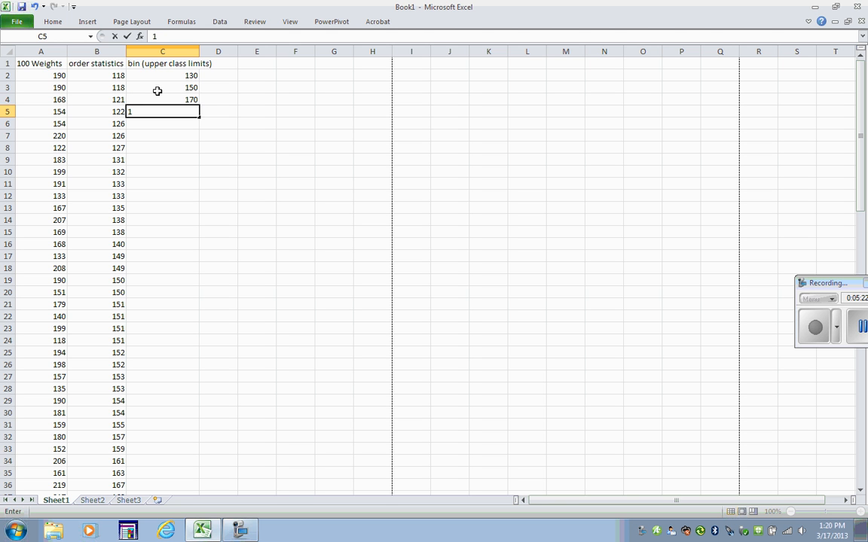
{"action": "type", "text": "90"}
{"action": "key", "text": "Return"}
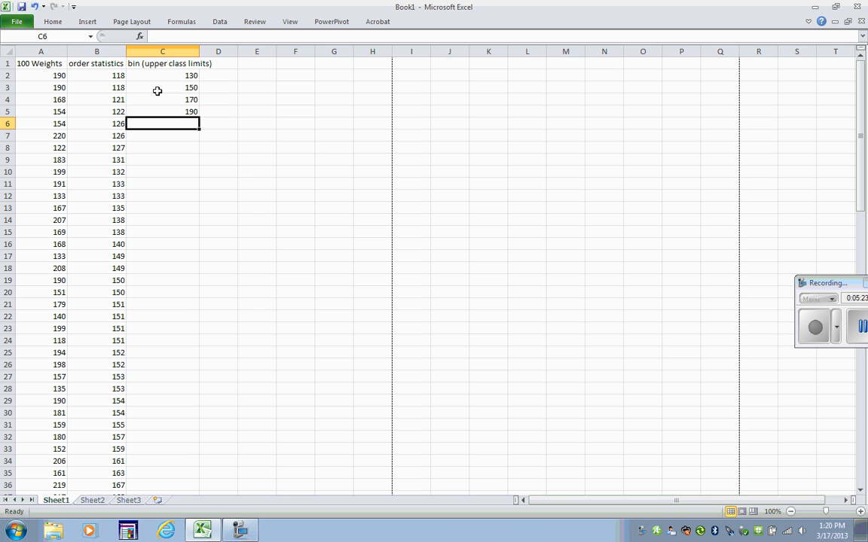
{"action": "type", "text": "210"}
{"action": "key", "text": "Return"}
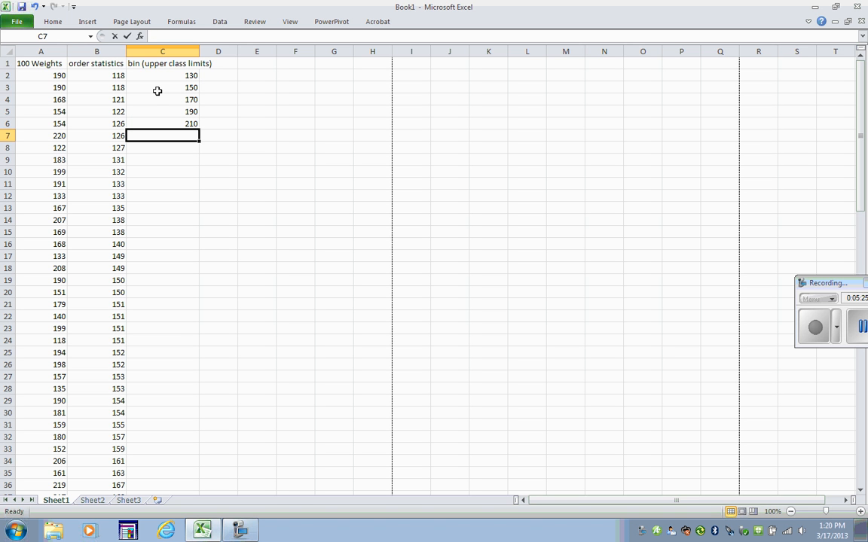
{"action": "type", "text": "230"}
{"action": "key", "text": "Return"}
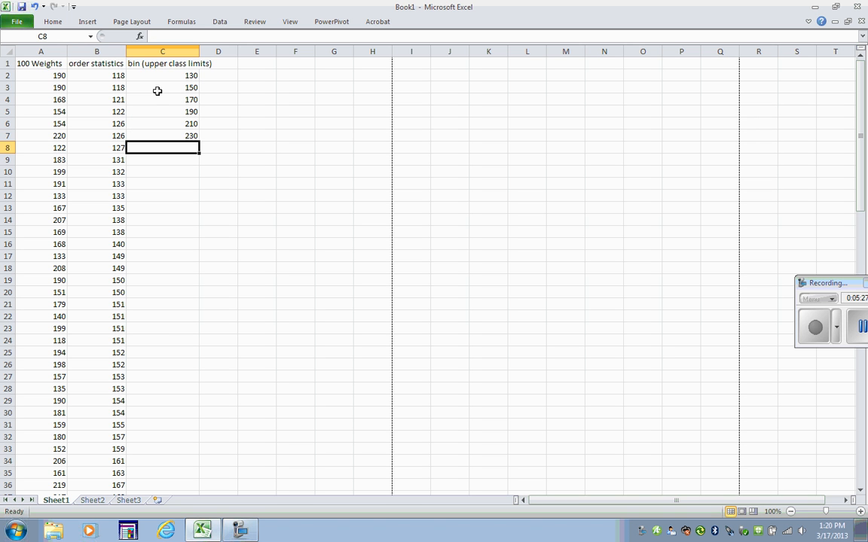
{"action": "type", "text": "250"}
{"action": "key", "text": "Return"}
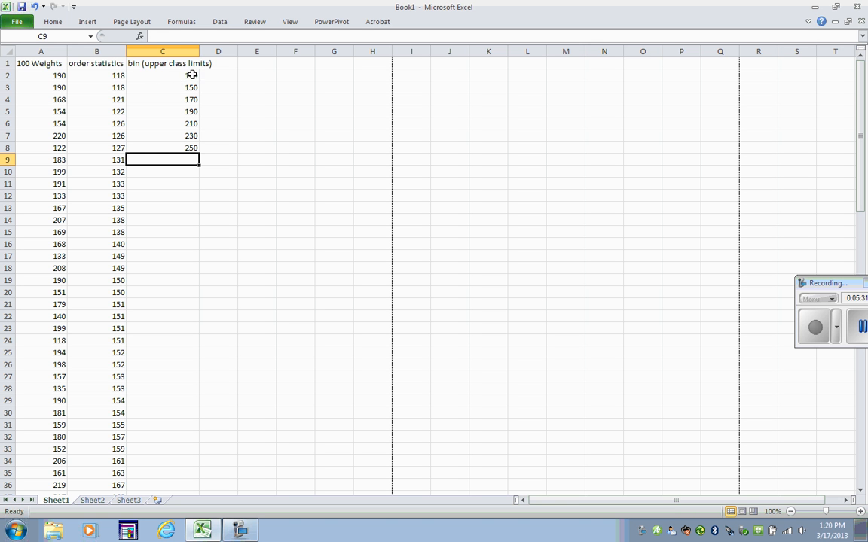
{"action": "left_click", "coordinate": [130, 63]}
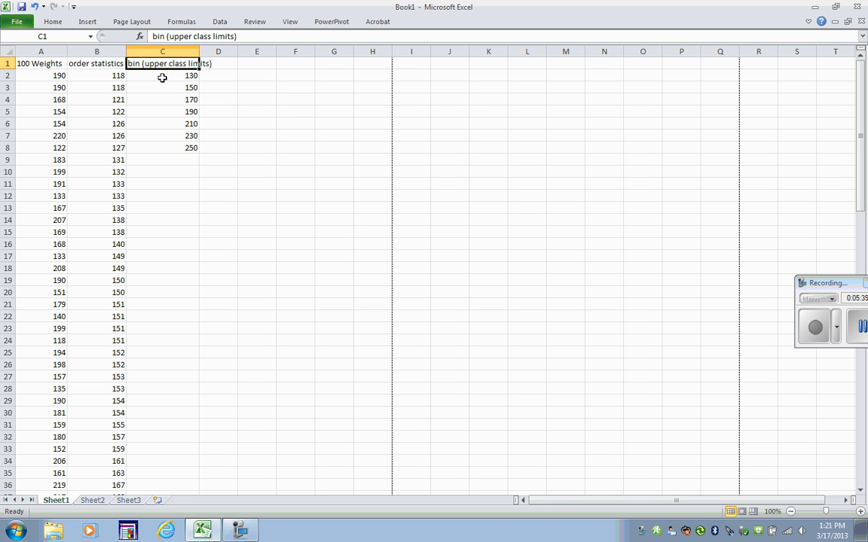
{"action": "left_click", "coordinate": [168, 146]}
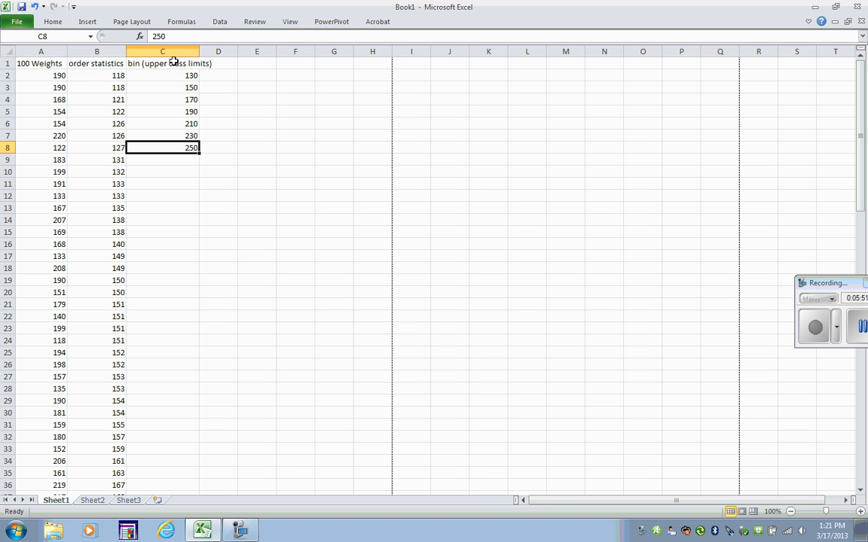
- Start a Histogram data analysis with the order statistics in B2:B101 as its input range
{"action": "left_click", "coordinate": [219, 21]}
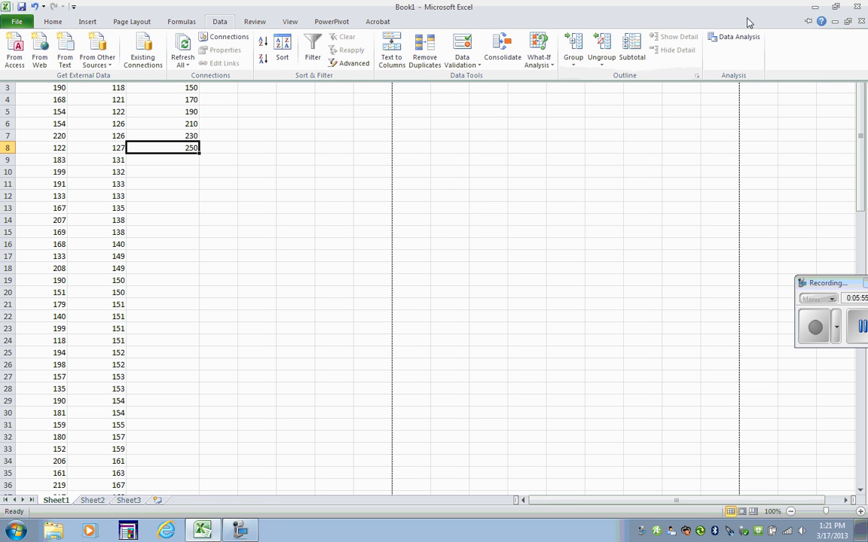
{"action": "left_click", "coordinate": [745, 39]}
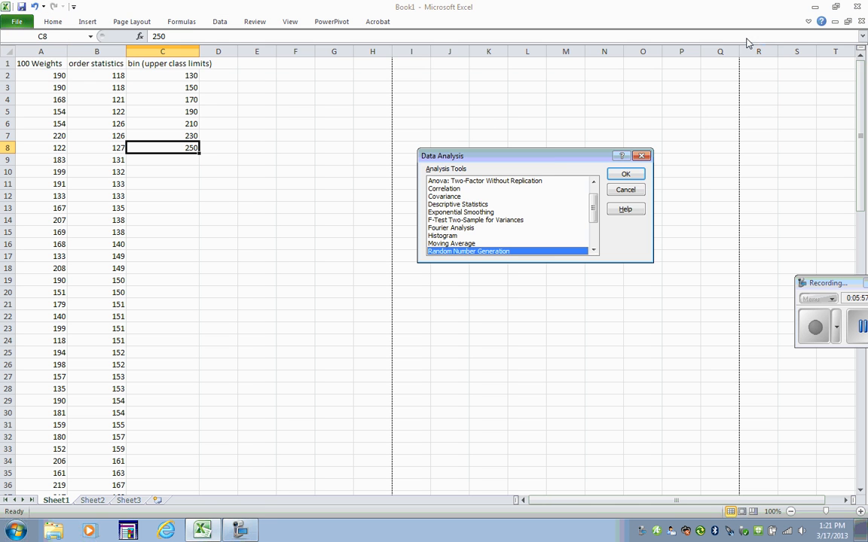
{"action": "left_click_drag", "start_coordinate": [550, 160], "coordinate": [424, 114]}
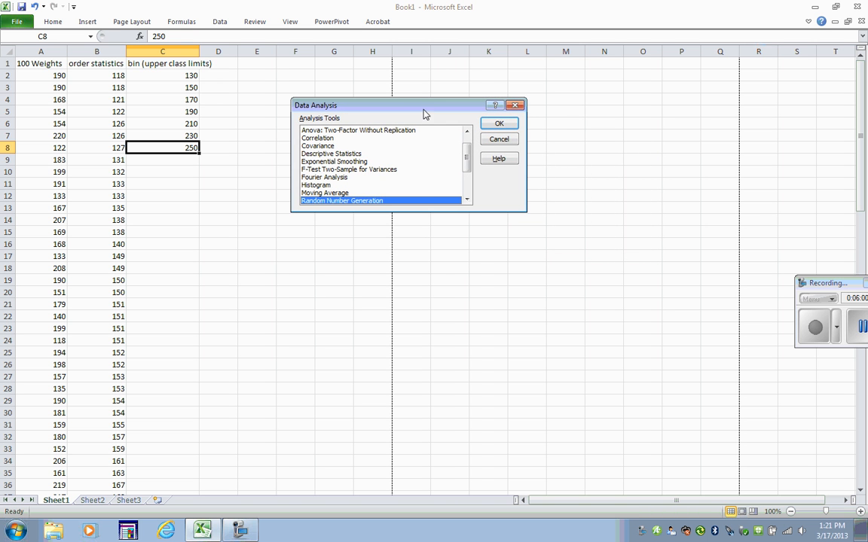
{"action": "left_click", "coordinate": [314, 186]}
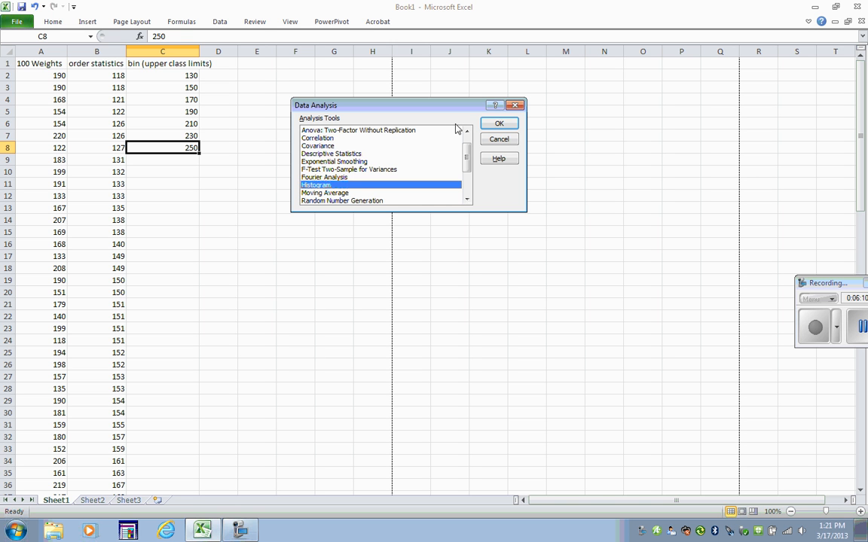
{"action": "left_click", "coordinate": [491, 128]}
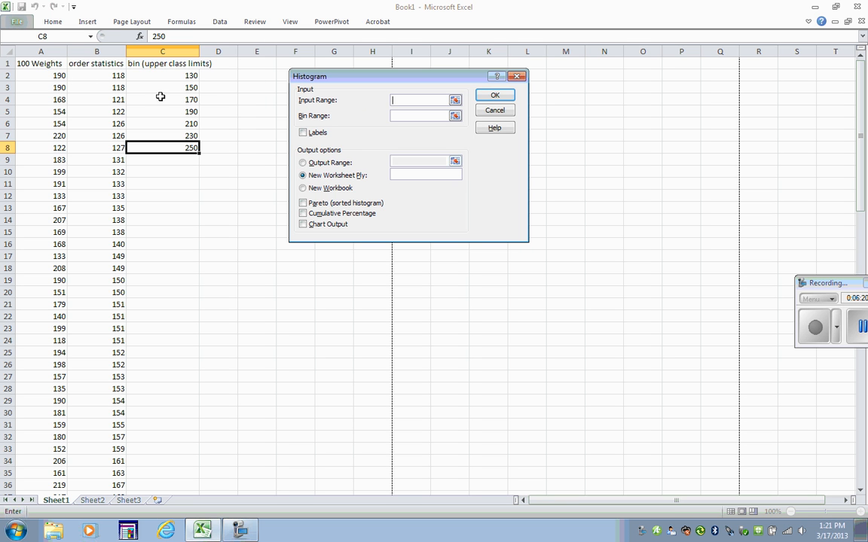
{"action": "left_click", "coordinate": [455, 102]}
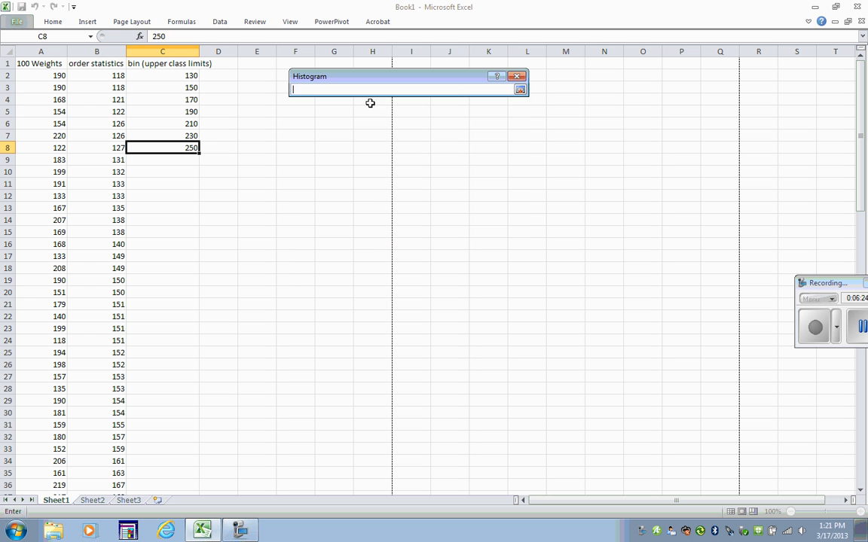
{"action": "left_click_drag", "start_coordinate": [98, 73], "coordinate": [108, 454]}
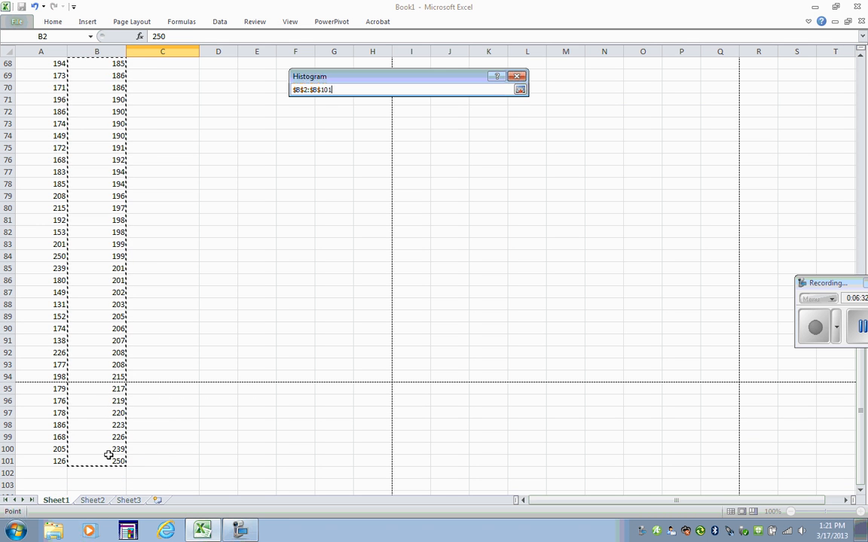
{"action": "left_click", "coordinate": [520, 91]}
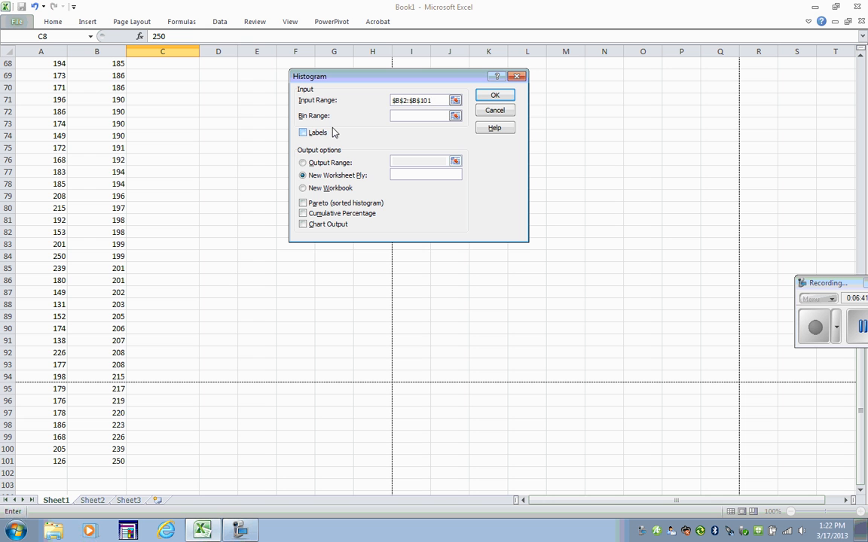
- Set the histogram's bin range to C2:C8, enable chart output and generate the result on a new worksheet
{"action": "left_click", "coordinate": [455, 116]}
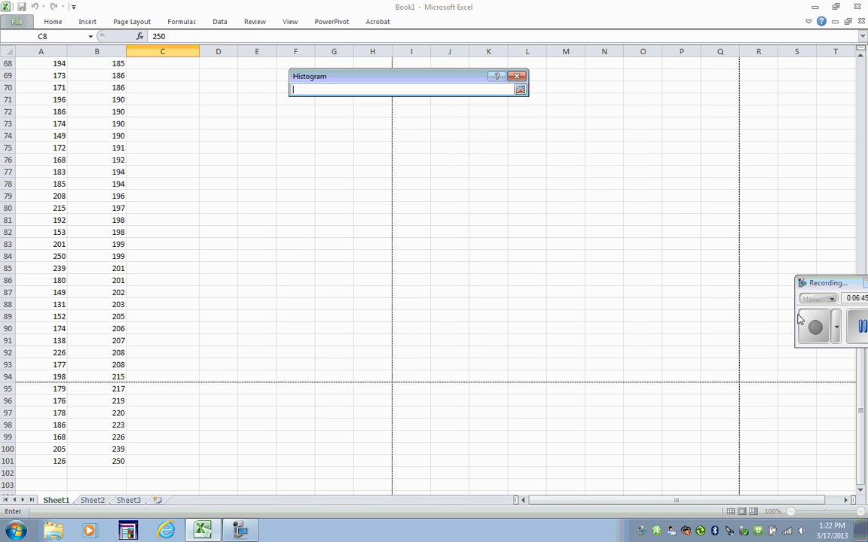
{"action": "left_click_drag", "start_coordinate": [860, 410], "coordinate": [865, 69]}
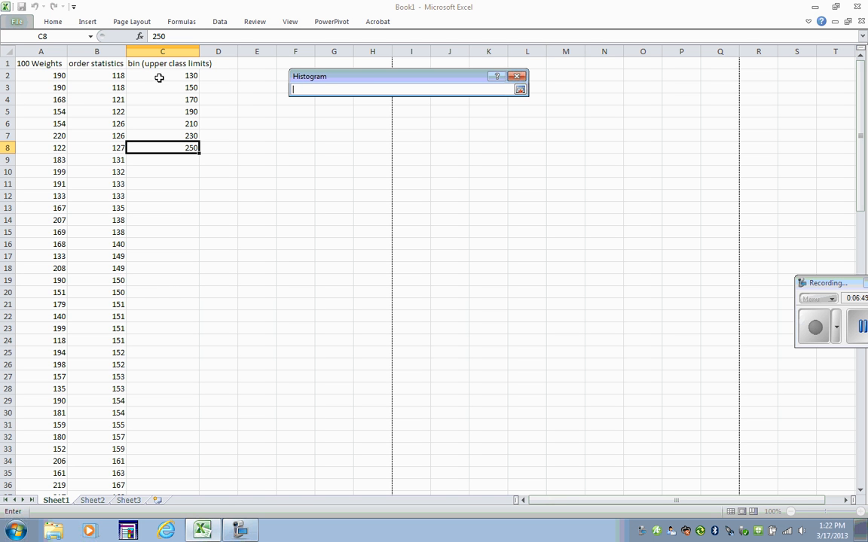
{"action": "left_click_drag", "start_coordinate": [155, 76], "coordinate": [155, 142]}
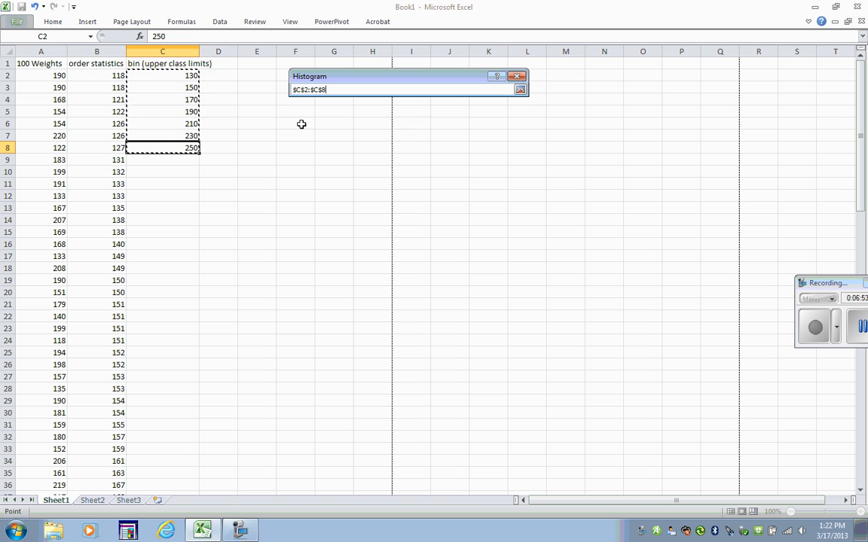
{"action": "left_click", "coordinate": [520, 90]}
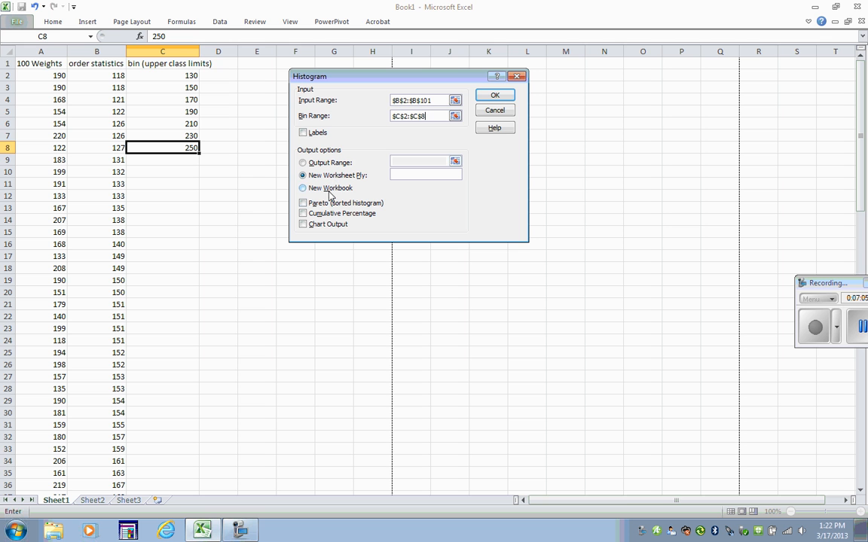
{"action": "left_click", "coordinate": [302, 225]}
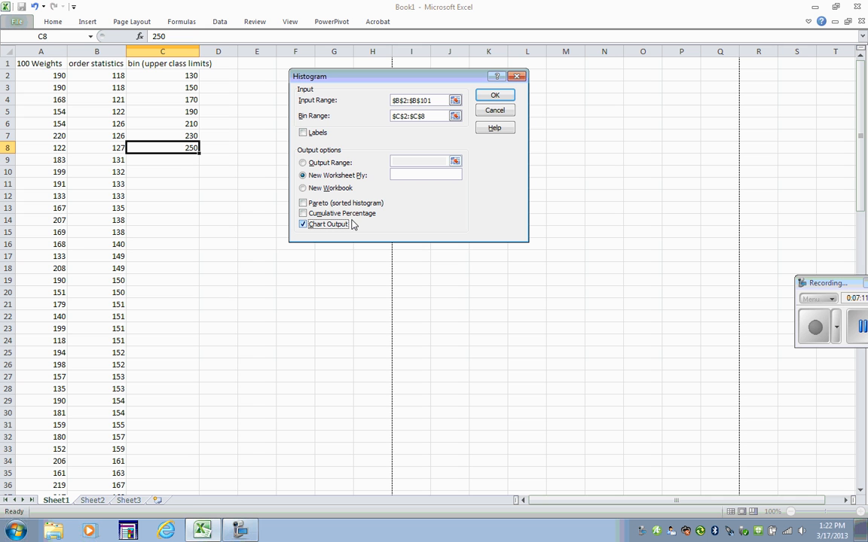
{"action": "left_click", "coordinate": [494, 96]}
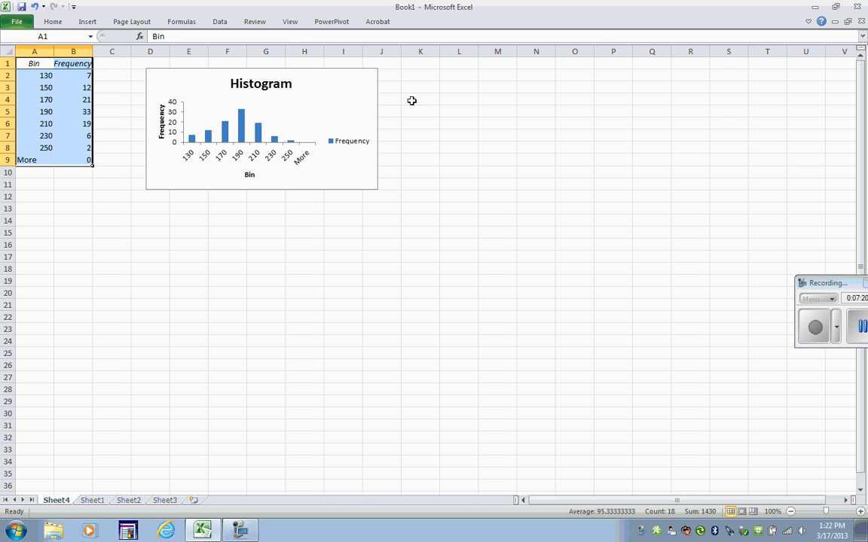
- Examine the bin limits and their frequencies in the output table and compare them with the histogram bars
{"action": "left_click", "coordinate": [43, 75]}
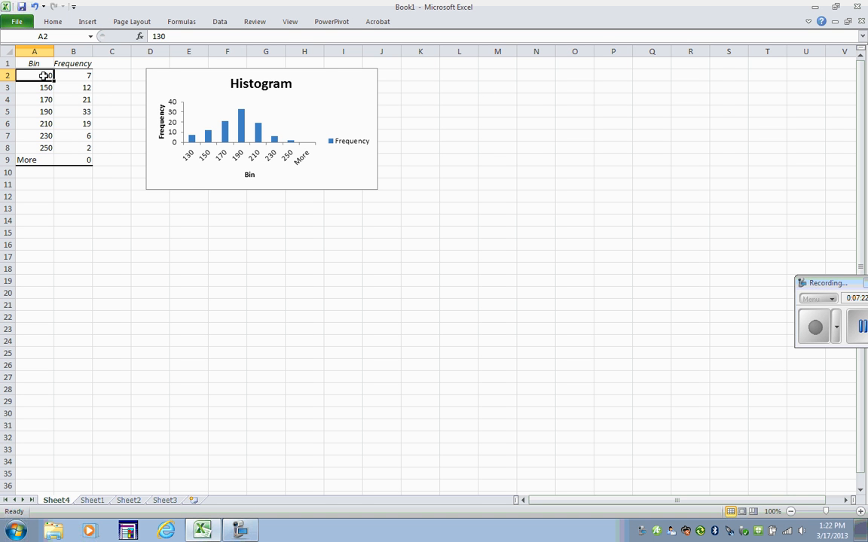
{"action": "left_click", "coordinate": [43, 88]}
{"action": "left_click", "coordinate": [44, 99]}
{"action": "left_click", "coordinate": [44, 111]}
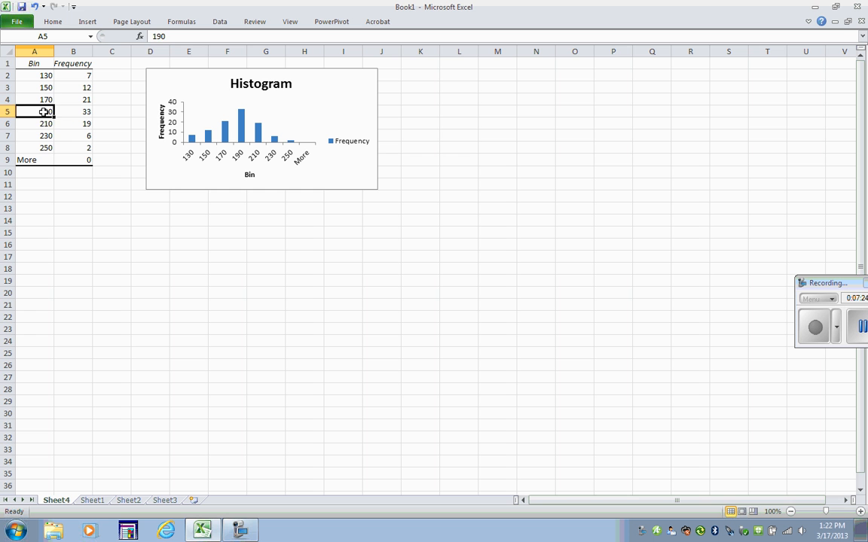
{"action": "left_click", "coordinate": [44, 123]}
{"action": "left_click", "coordinate": [43, 135]}
{"action": "left_click", "coordinate": [43, 111]}
{"action": "left_click", "coordinate": [77, 109]}
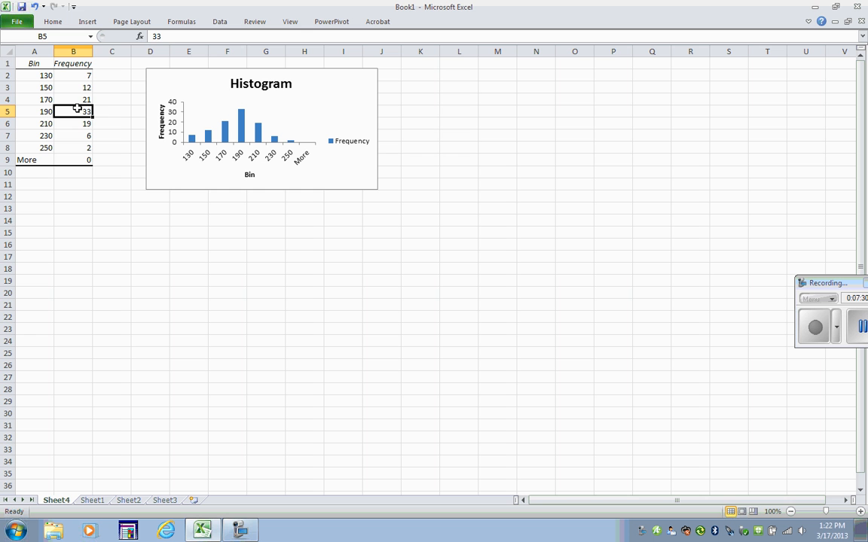
{"action": "left_click", "coordinate": [77, 75]}
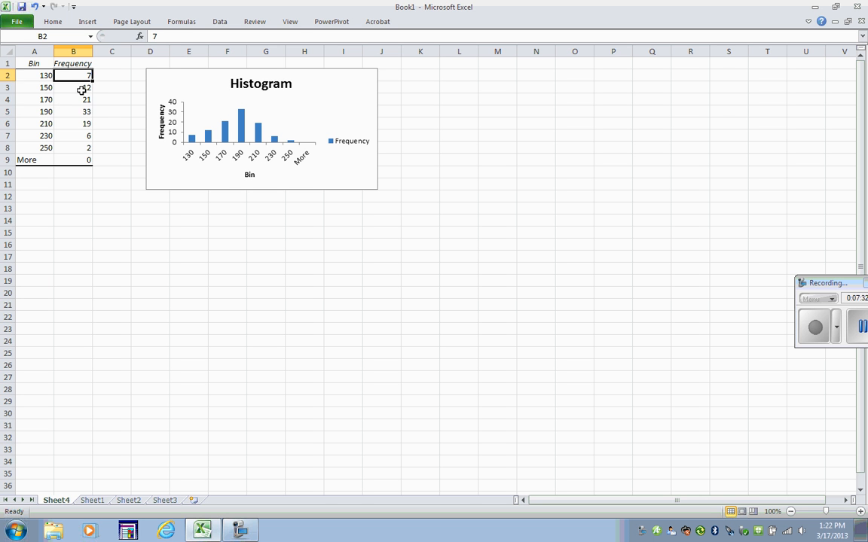
{"action": "left_click", "coordinate": [78, 86]}
{"action": "left_click", "coordinate": [79, 112]}
{"action": "left_click", "coordinate": [72, 147]}
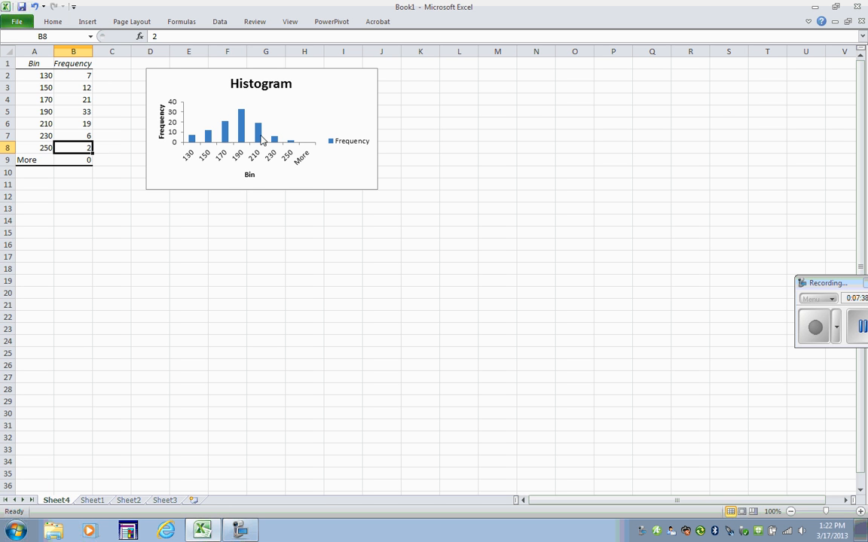
{"action": "mouse_move", "coordinate": [244, 139]}
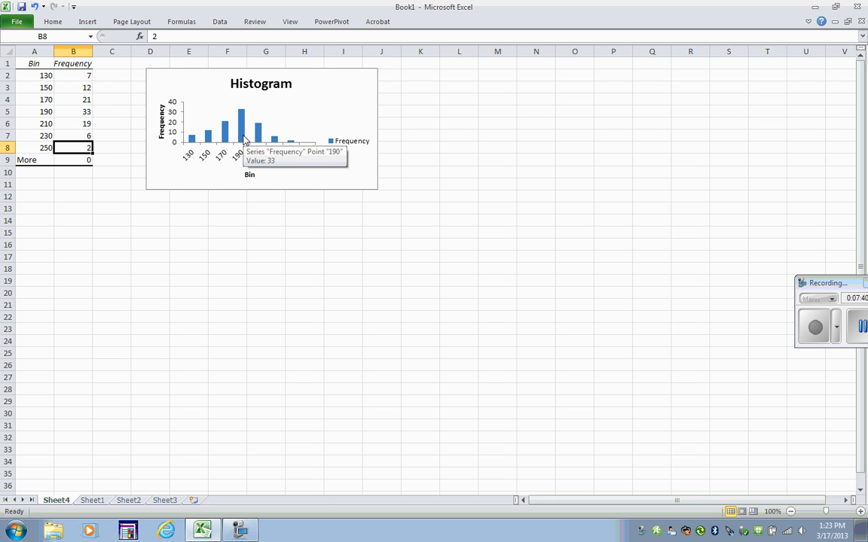